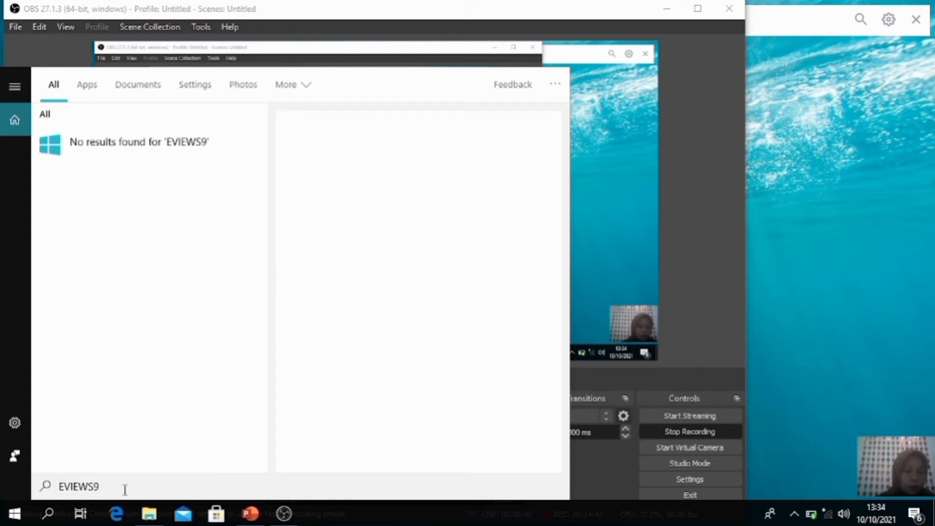
Step: Open the EViews 9 archive from Windows search and launch EViews9.exe from inside it
key("BackSpace")
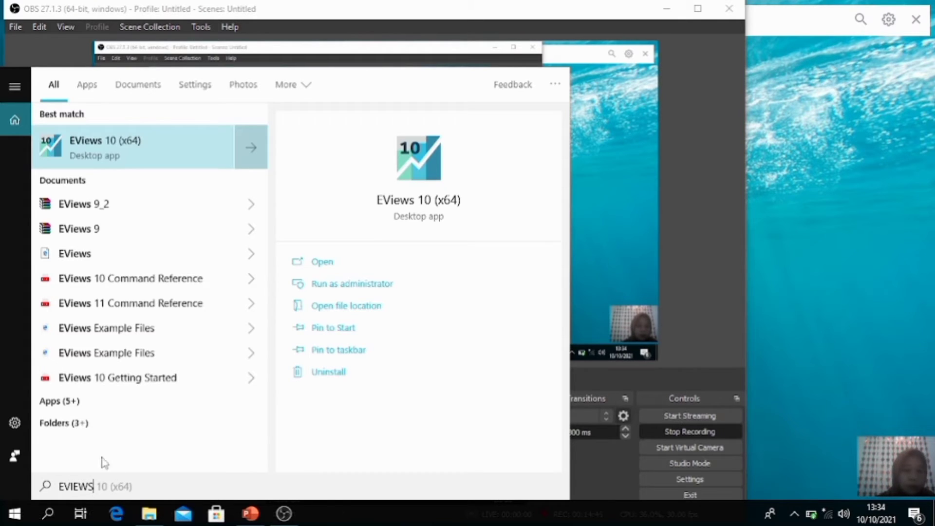
left_click(109, 234)
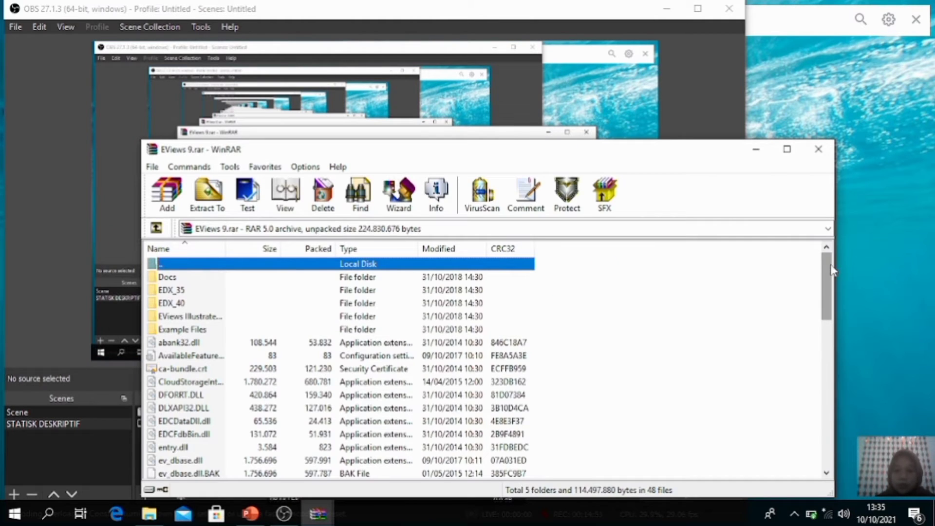
left_click_drag(832, 270, 832, 309)
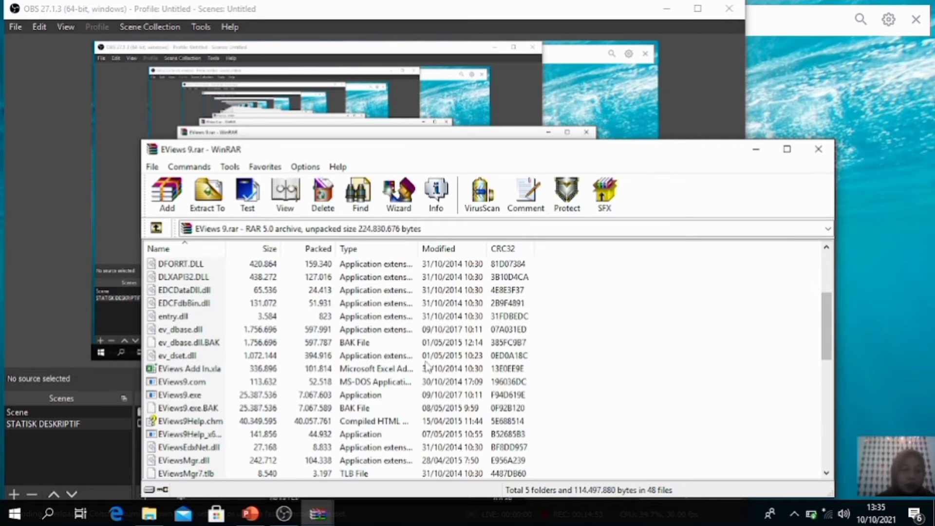
left_click(179, 394)
left_click(182, 395)
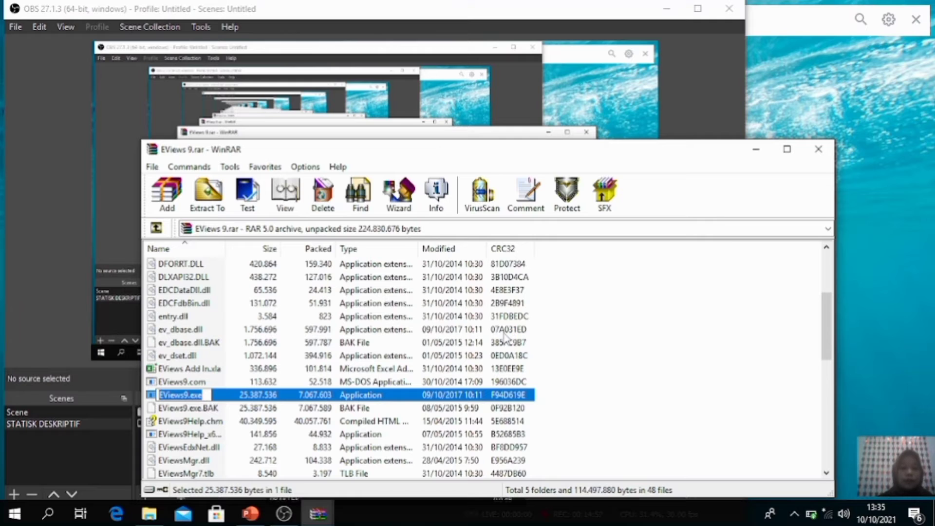
left_click(418, 408)
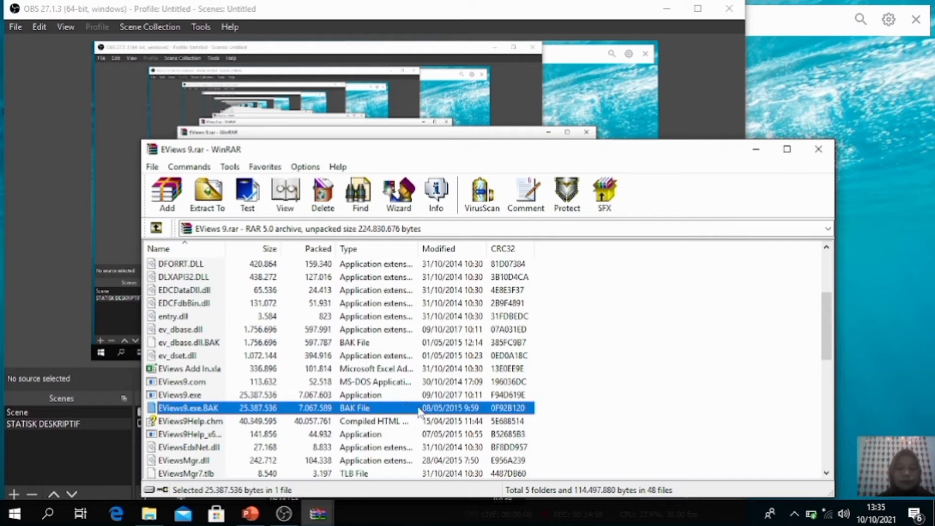
left_click(386, 385)
double_click(334, 396)
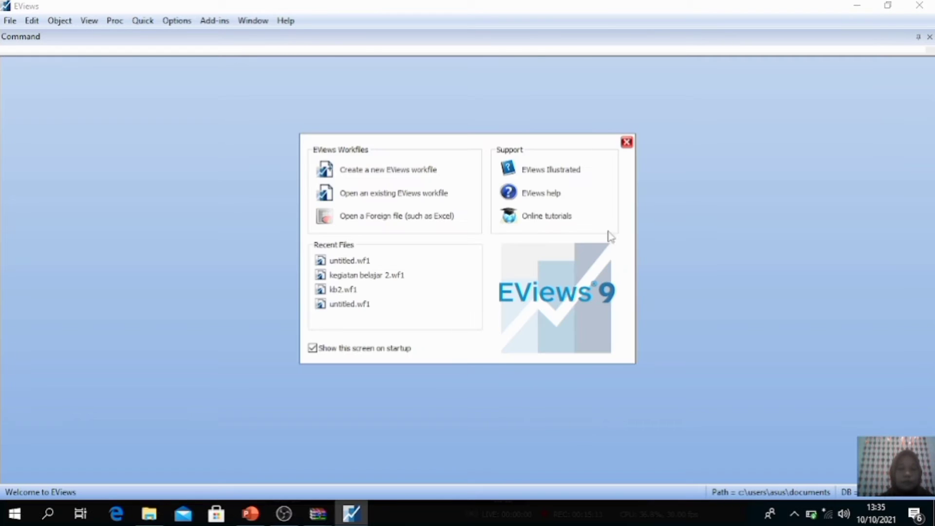
Step: Close the start screen and create a new dated, regular-frequency annual workfile starting 2000 and ending 2010
left_click(627, 142)
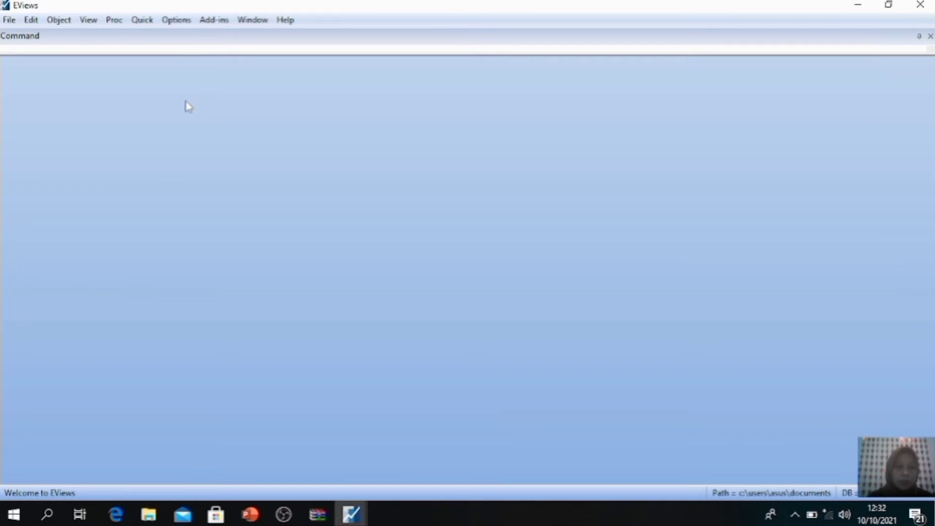
left_click(9, 21)
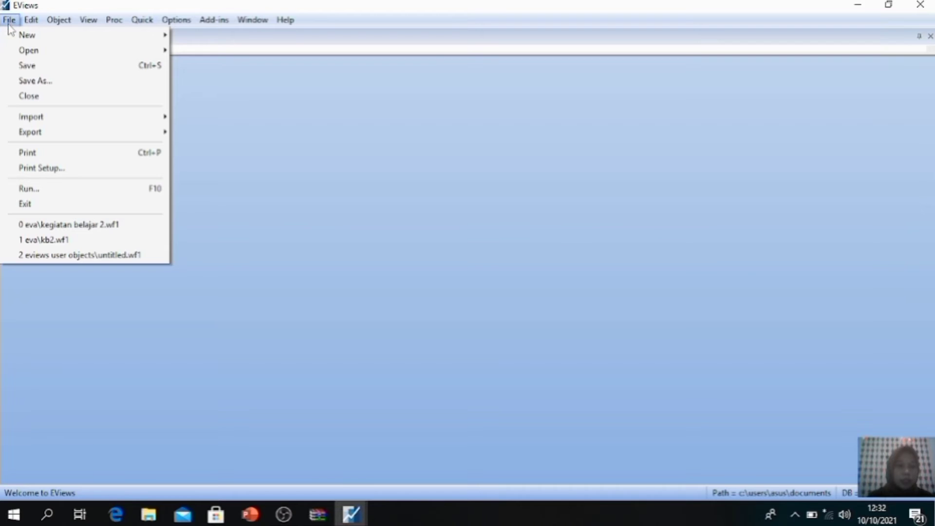
left_click(44, 35)
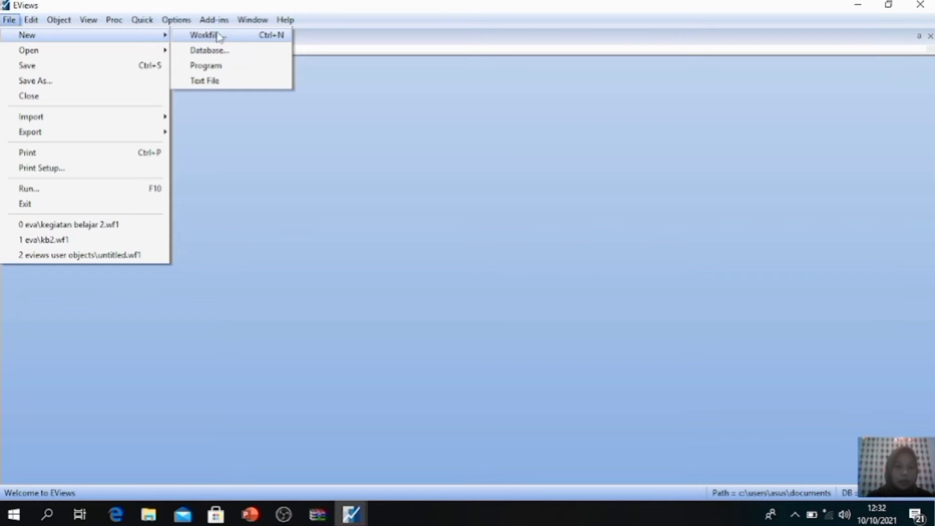
left_click(259, 35)
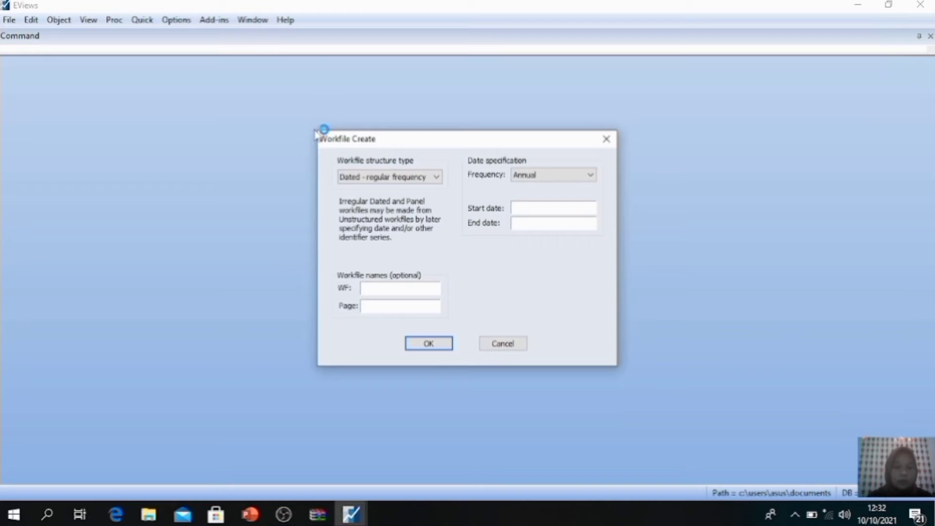
left_click(370, 177)
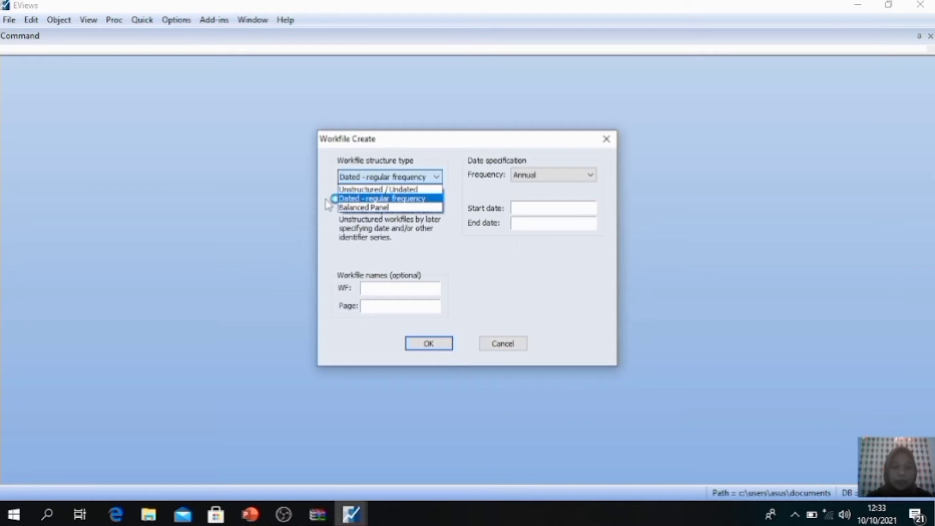
left_click(362, 199)
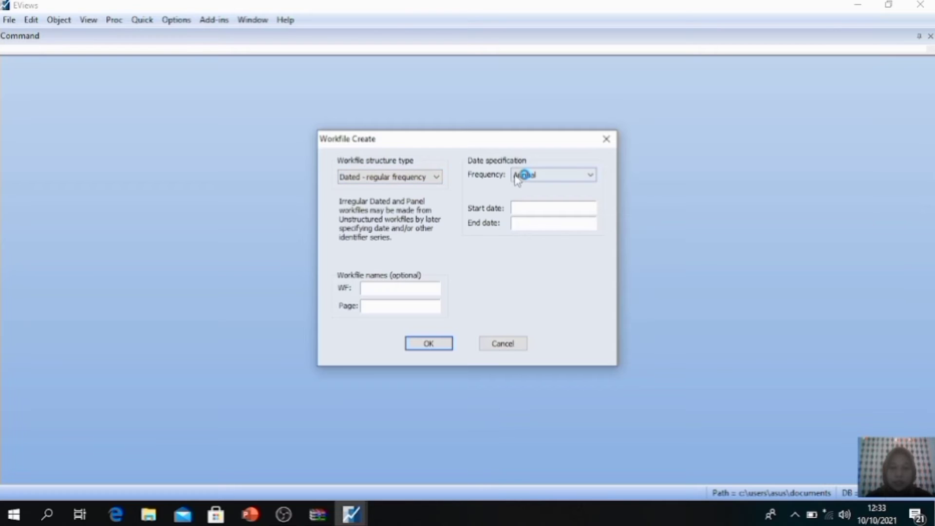
left_click(534, 177)
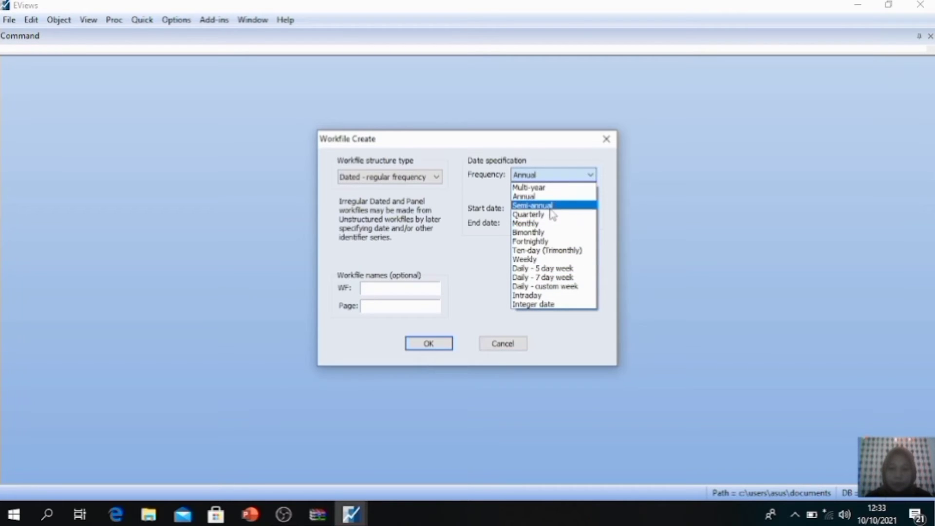
left_click(527, 199)
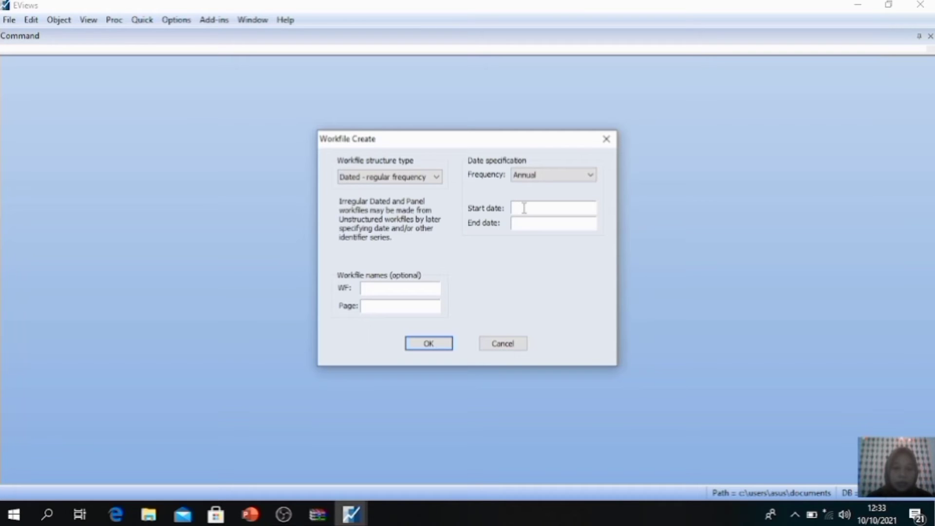
type("20")
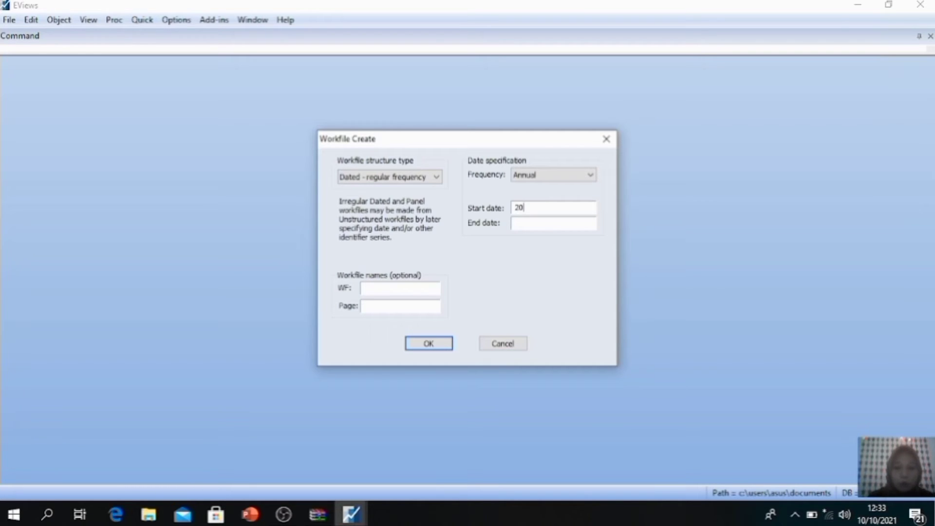
type("00")
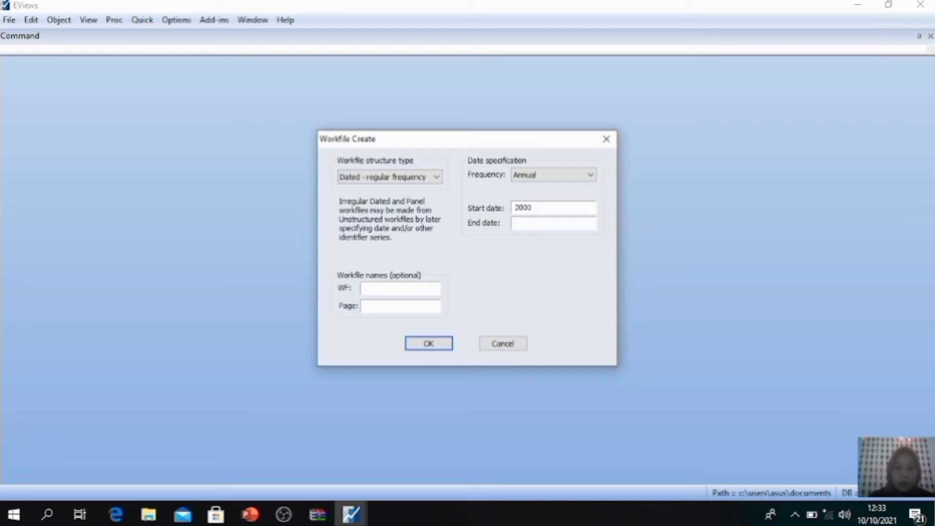
left_click(525, 227)
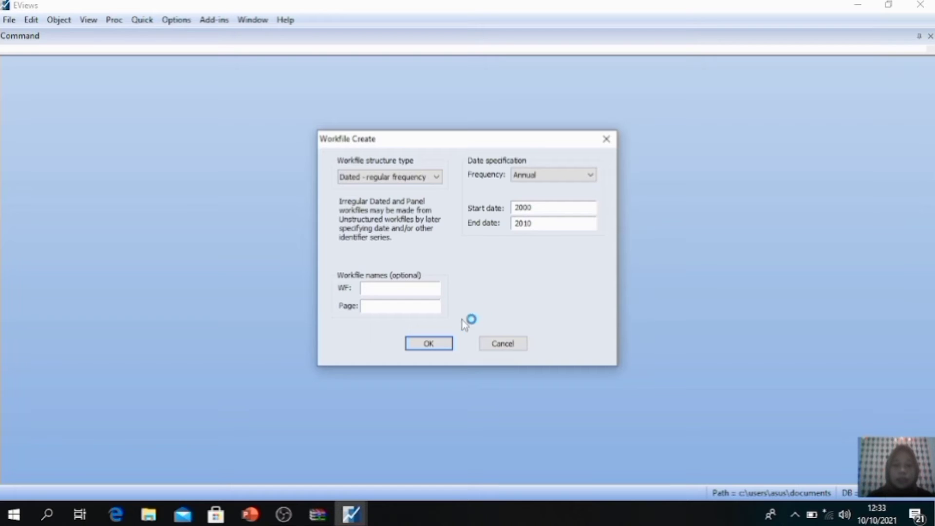
left_click(432, 343)
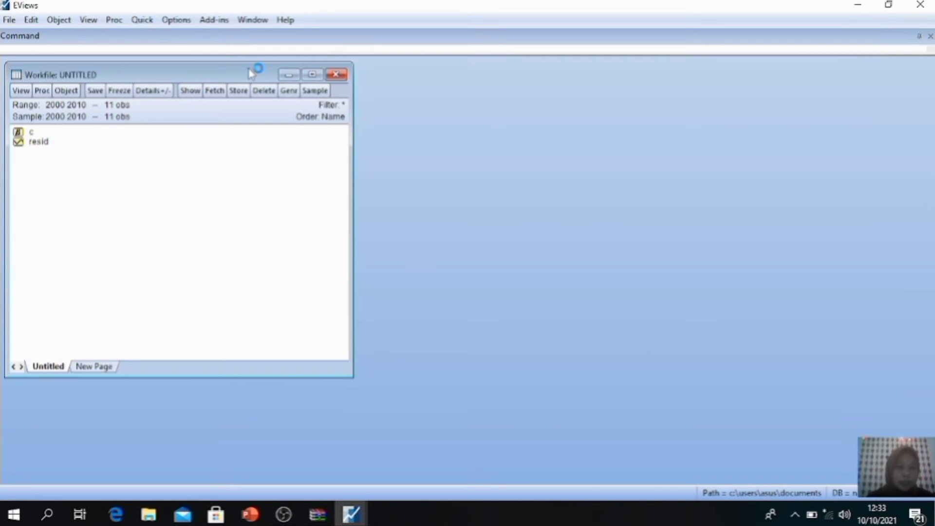
Step: Open an empty group spreadsheet for editing series and select its first cell
left_click_drag(251, 73, 435, 73)
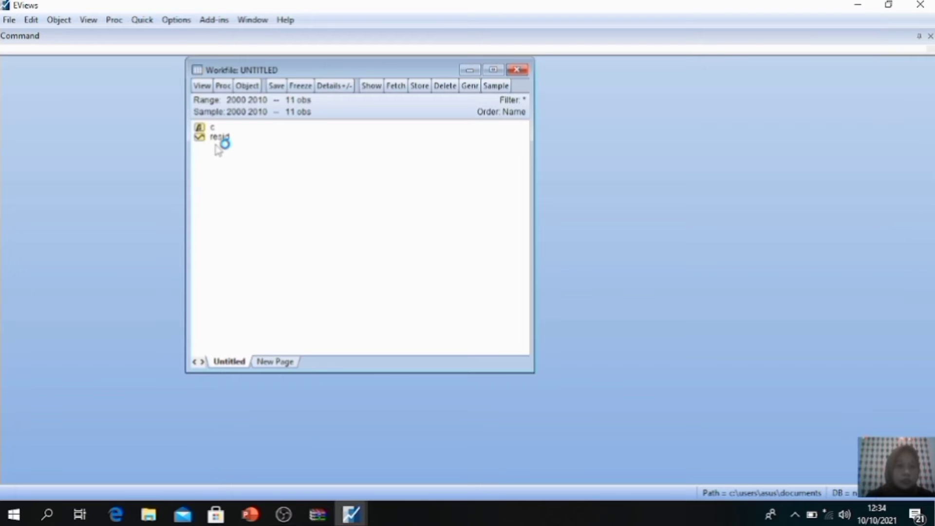
left_click_drag(403, 67, 392, 102)
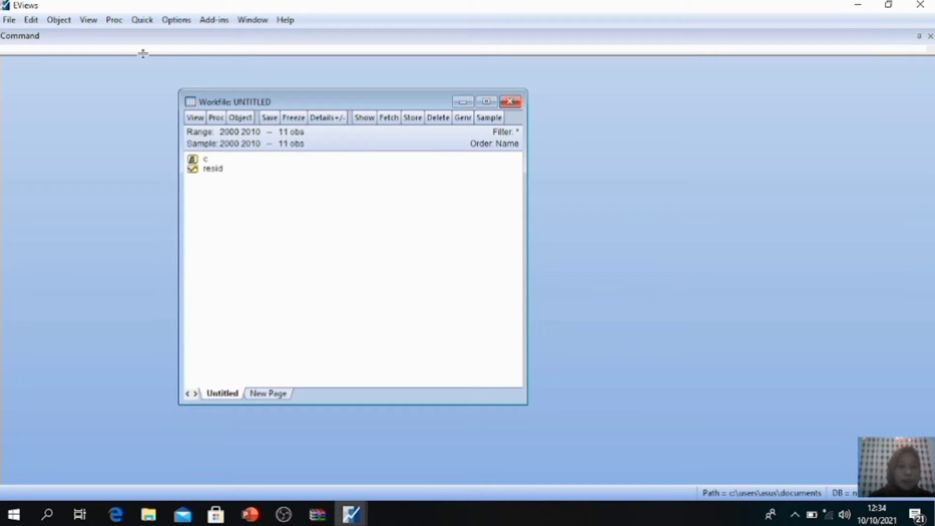
left_click(146, 21)
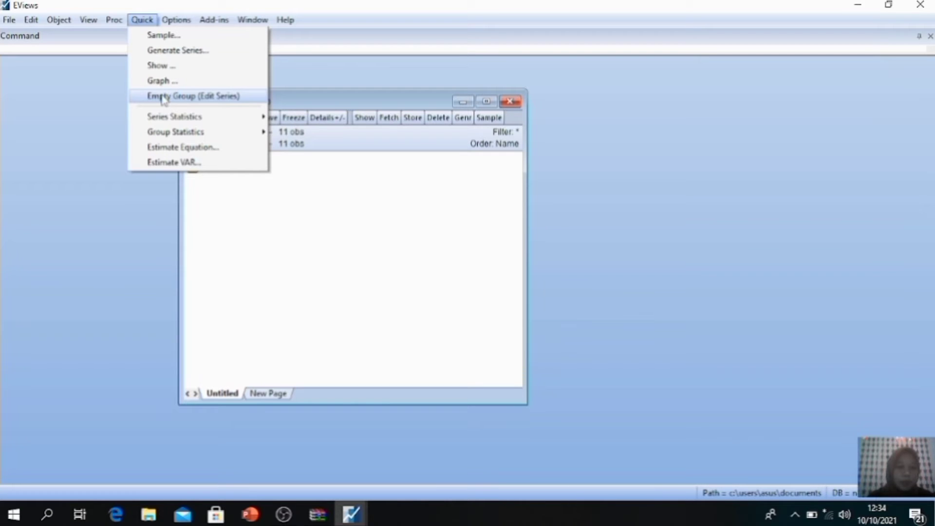
left_click(162, 97)
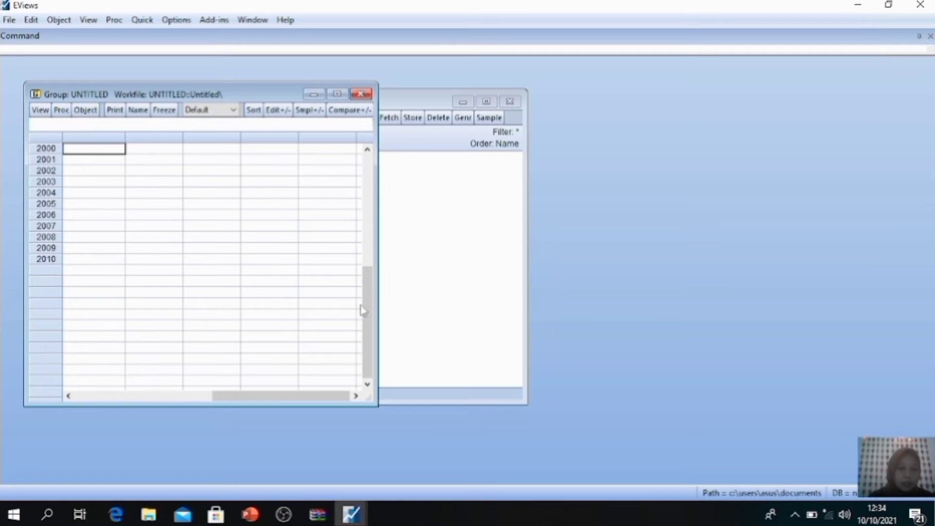
left_click_drag(371, 308, 375, 178)
left_click(93, 149)
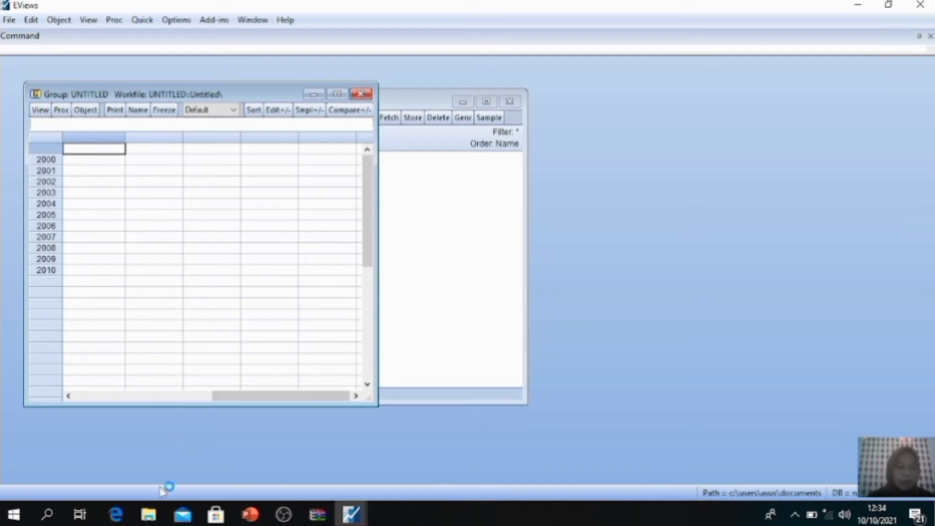
Step: Open the Excel file DATA STATISTIK DESKRIPTIF from the Downloads folder in File Explorer
left_click(149, 516)
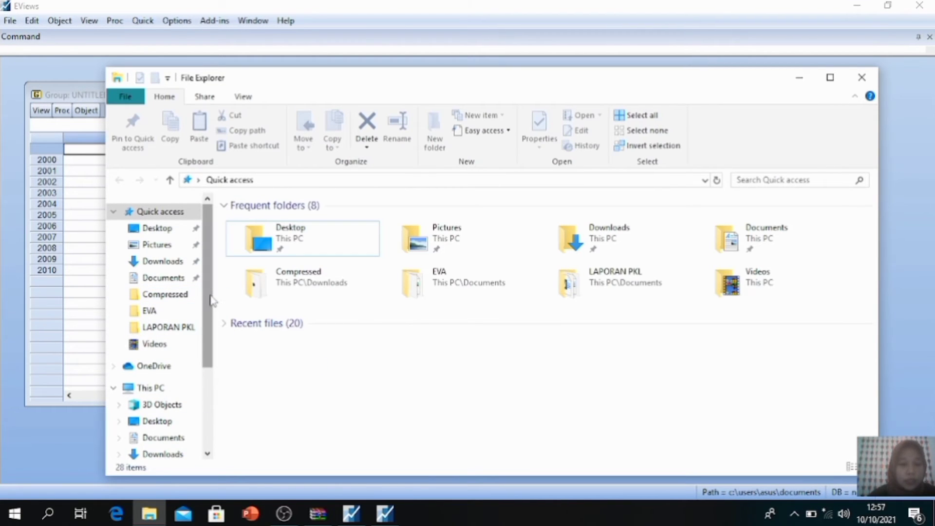
left_click_drag(213, 300, 205, 344)
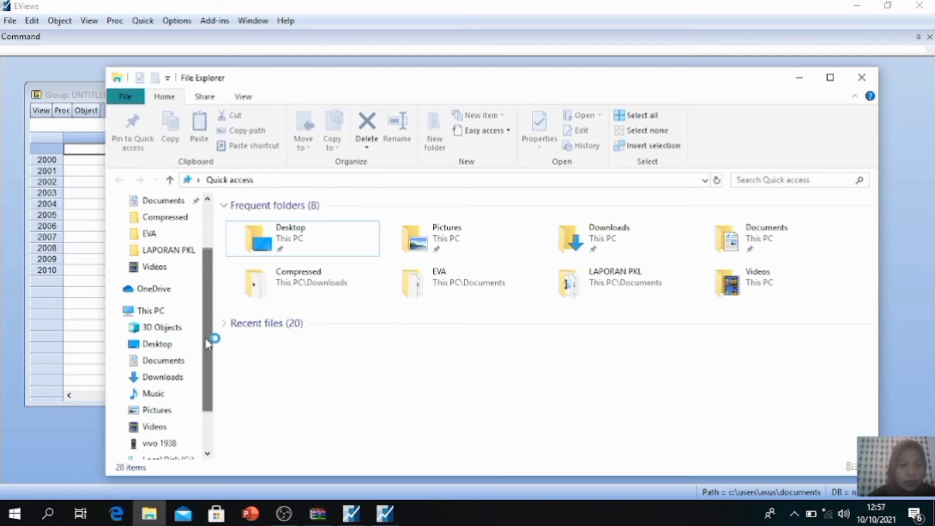
left_click(165, 378)
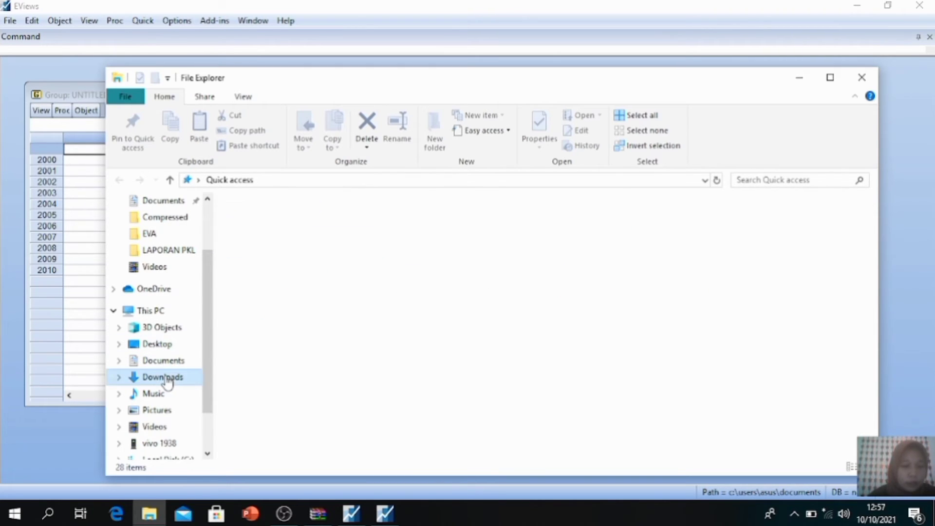
left_click(453, 322)
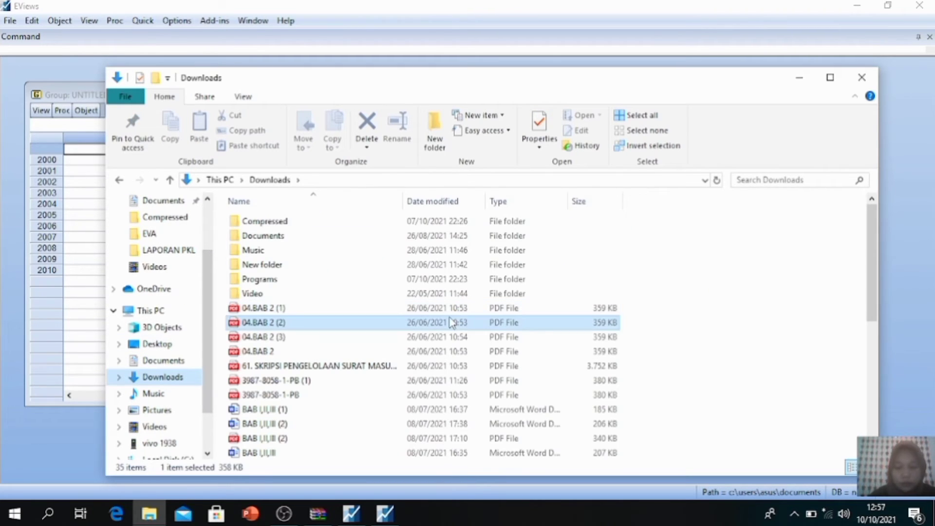
key("Down")
key("Down")
key("Down")
key("Down")
key("Down")
key("Down")
key("Down")
key("Down")
key("Down")
key("Down")
key("Down")
key("Down")
key("Down")
key("Down")
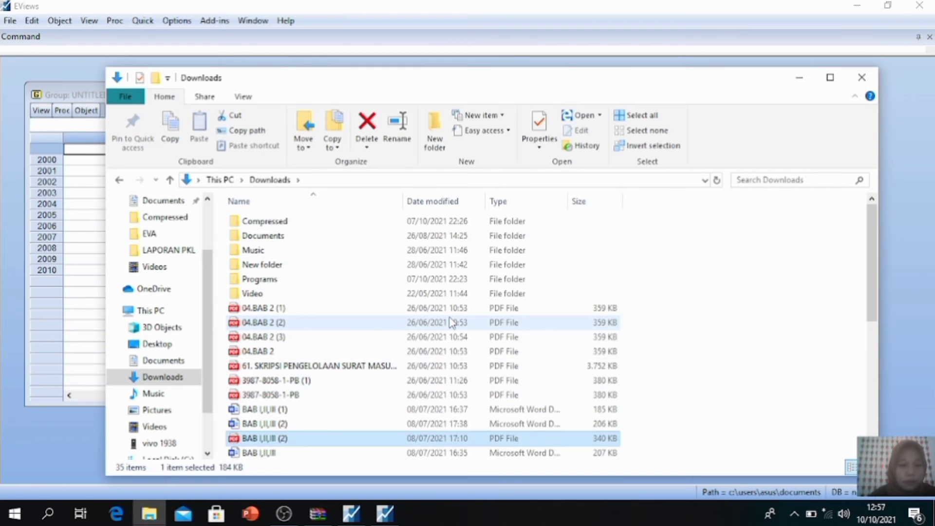
key("Down")
key("Down")
key("Down")
key("Down")
key("Down")
key("Down")
key("Down")
key("Down")
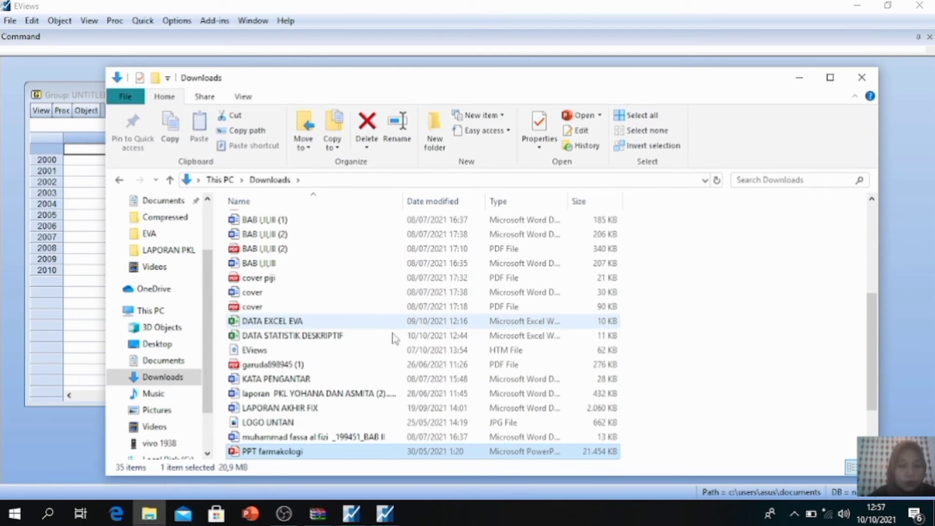
left_click(345, 337)
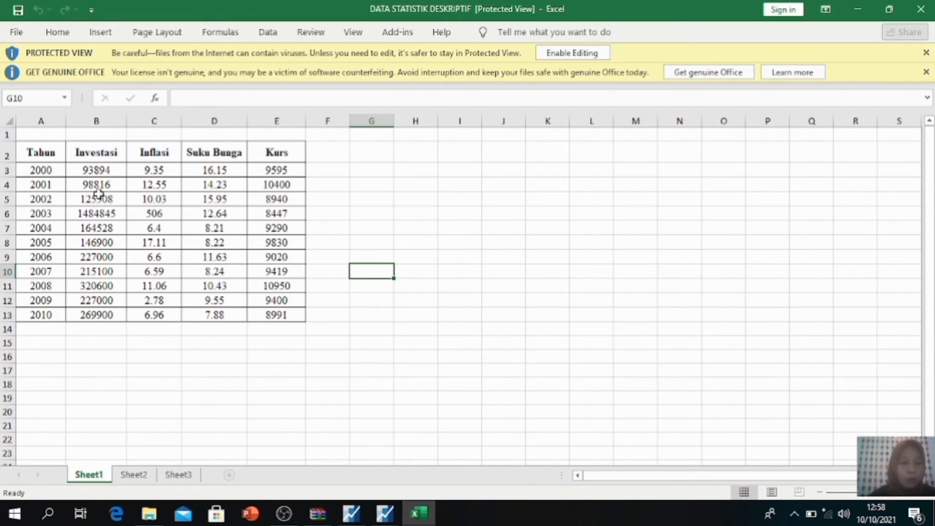
Step: Copy the Investasi, Inflasi, Suku Bunga and Kurs columns with headers (B2:E13) and switch back to EViews
left_click(90, 148)
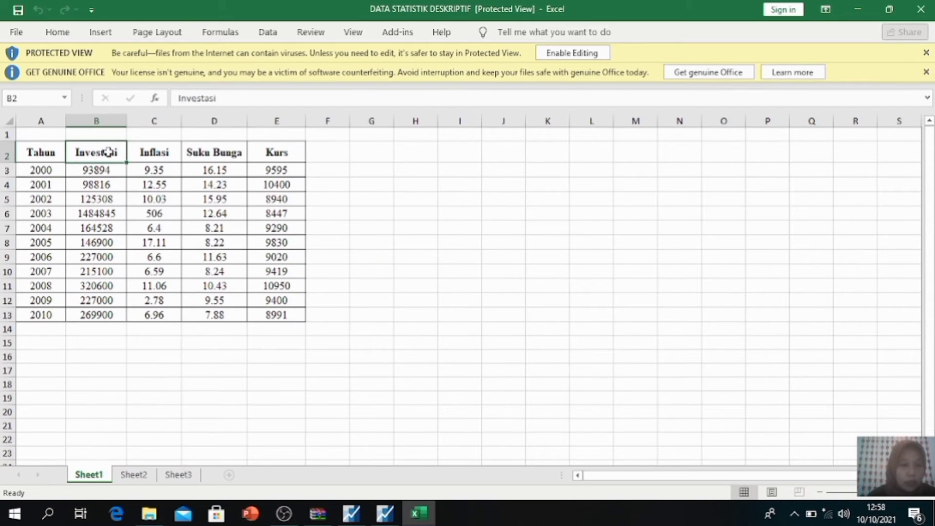
left_click_drag(108, 152, 271, 317)
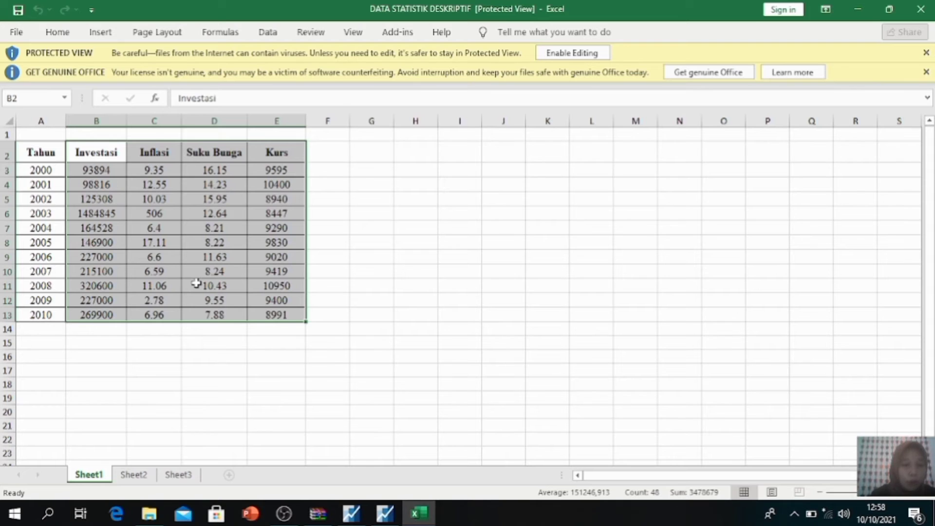
key("ctrl+c")
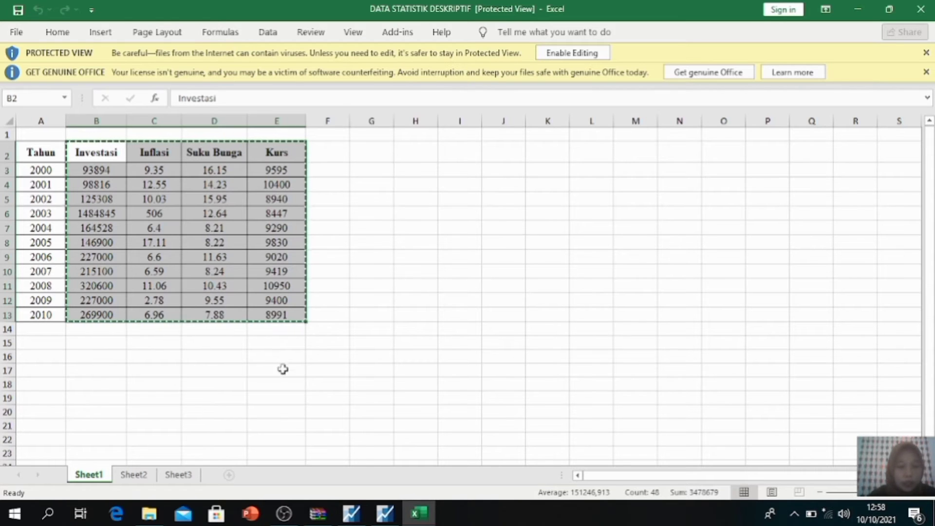
mouse_move(385, 512)
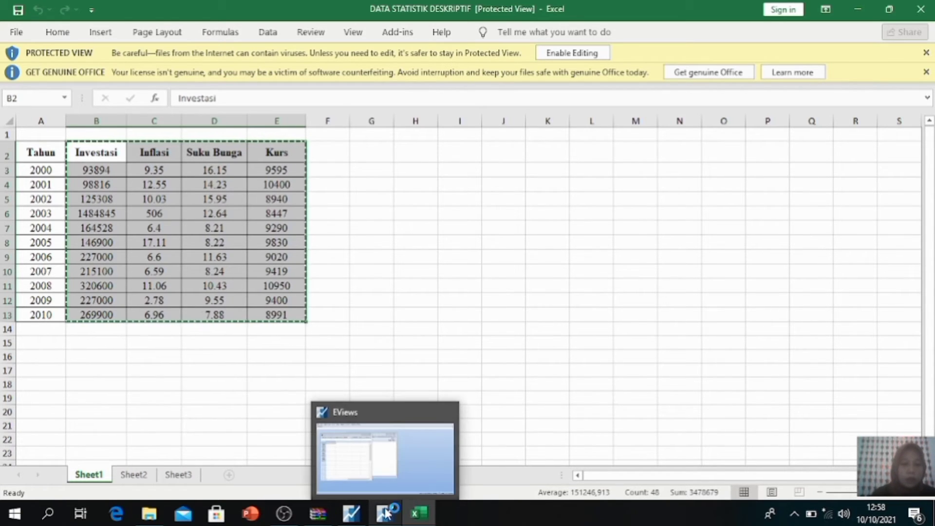
left_click(377, 457)
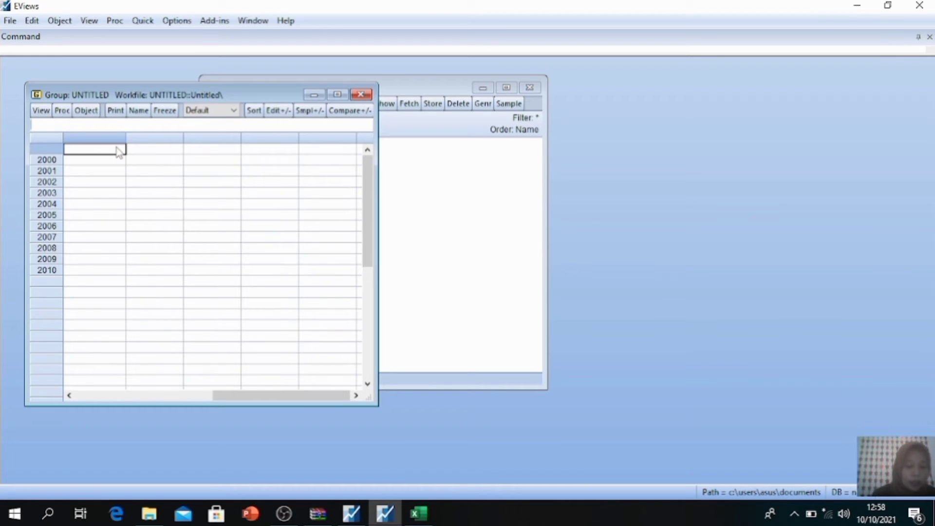
Step: Paste the copied data into the group spreadsheet and rename the SER01 series as SB
key("ctrl+v")
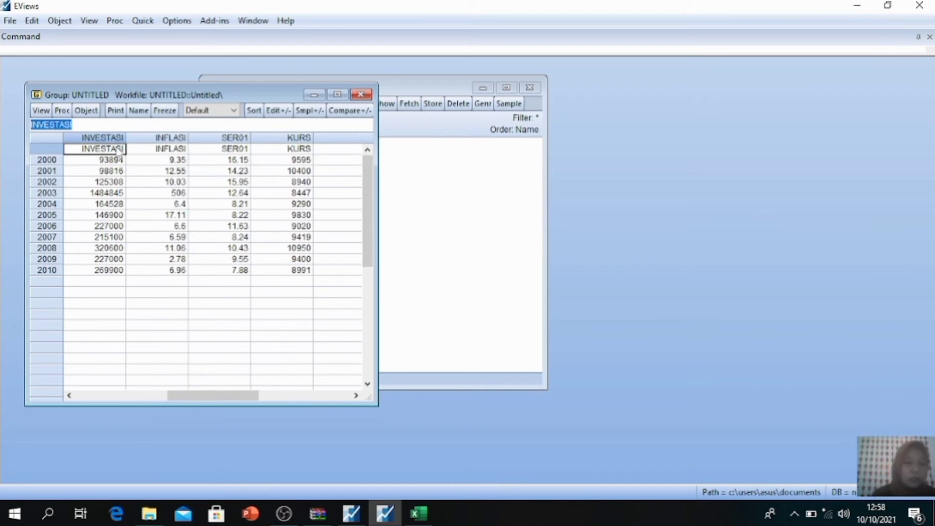
left_click(235, 137)
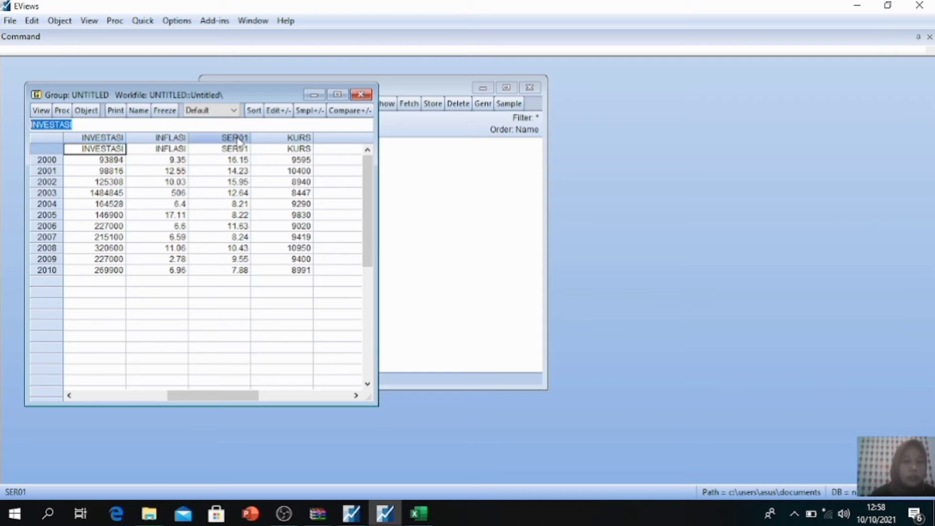
left_click(113, 125)
key("BackSpace")
key("BackSpace")
key("BackSpace")
key("BackSpace")
key("BackSpace")
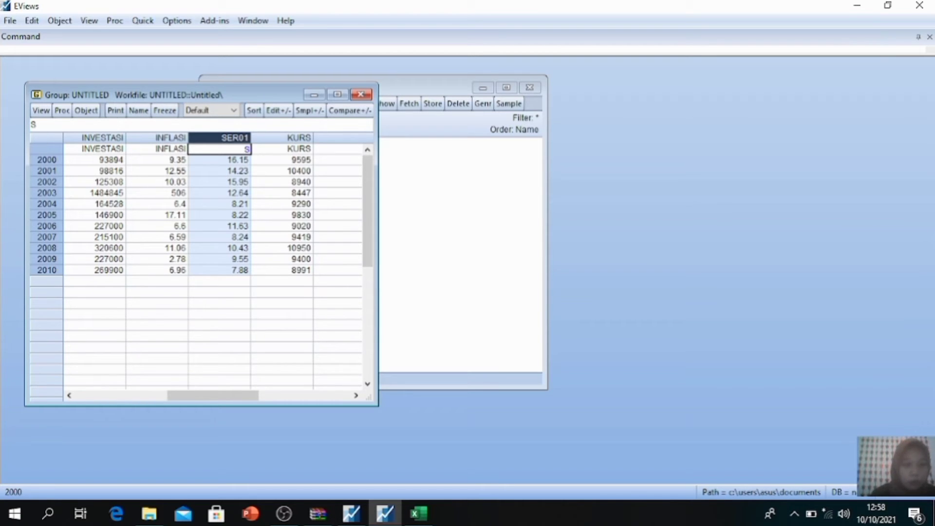
key("Return")
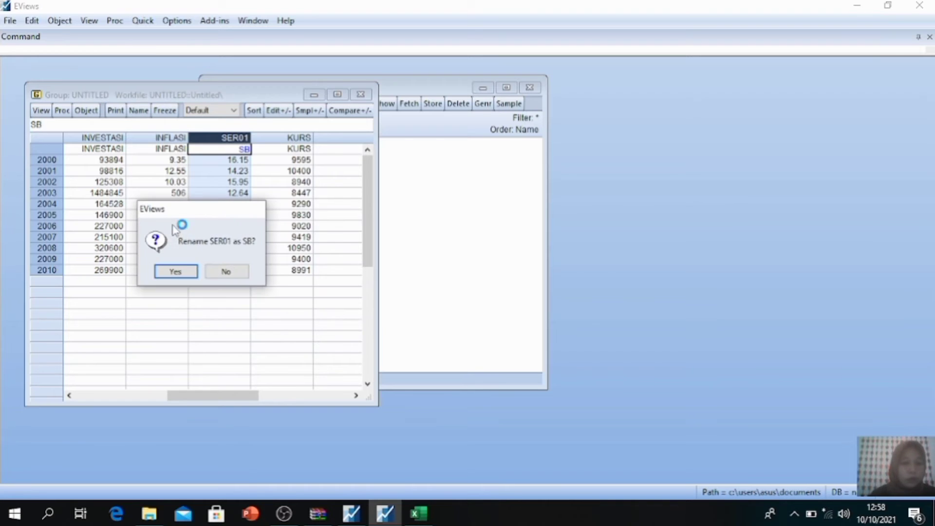
left_click(181, 272)
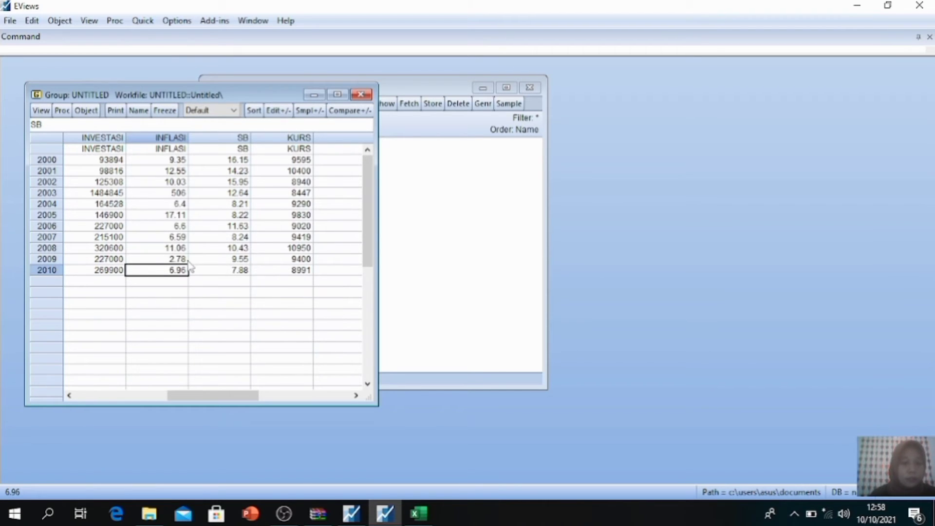
left_click_drag(190, 267, 215, 313)
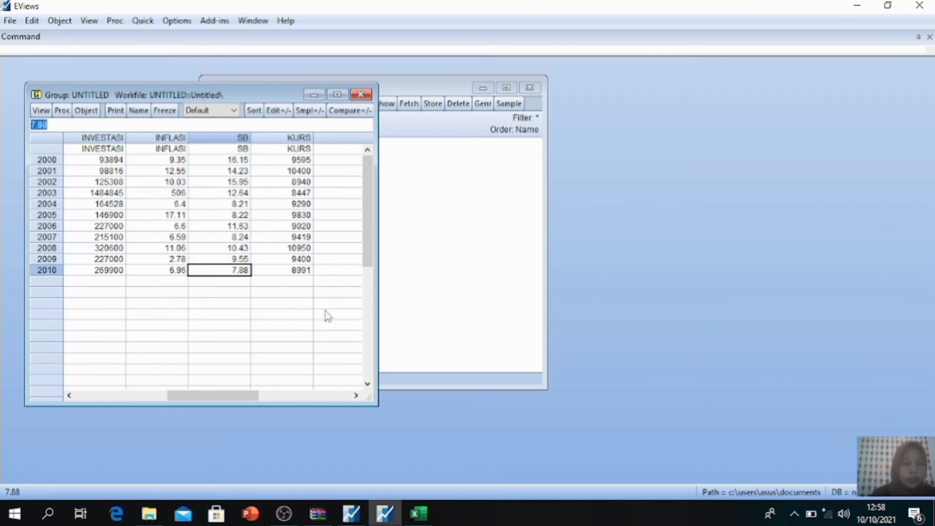
left_click(338, 263)
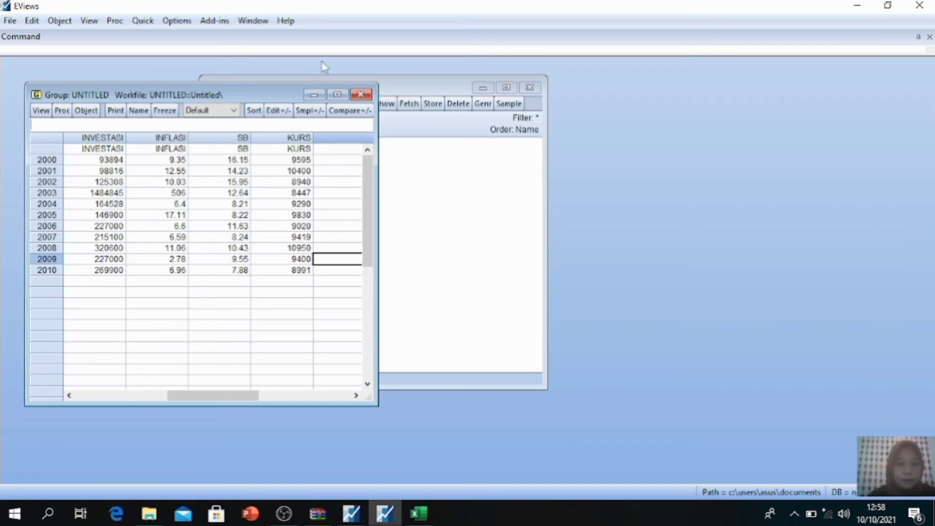
left_click(314, 94)
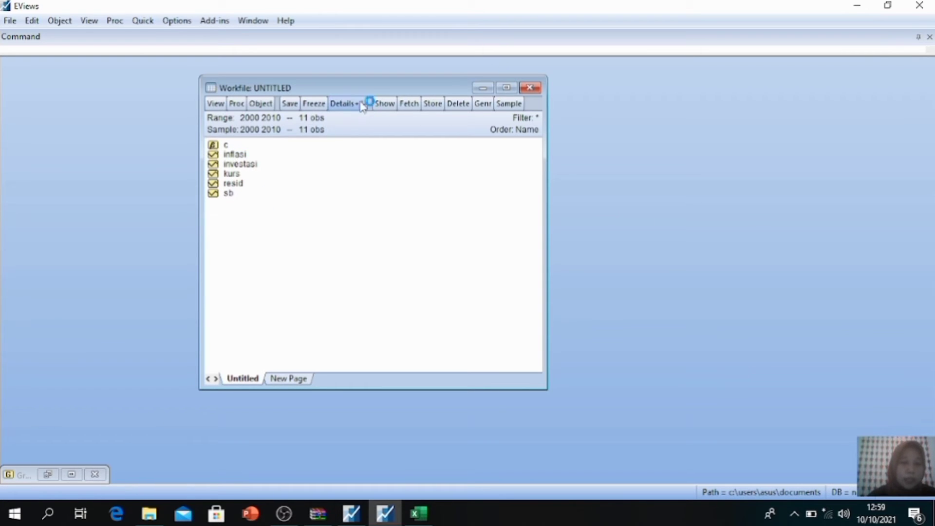
left_click_drag(361, 89, 396, 75)
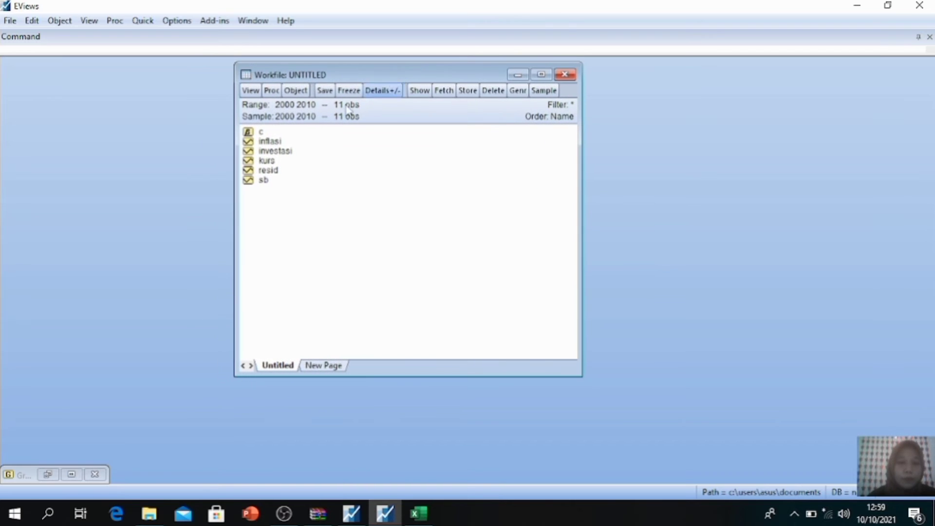
Step: Select the inflasi, investasi, kurs and sb series and open them together as a group, discarding the old untitled group
left_click(266, 146)
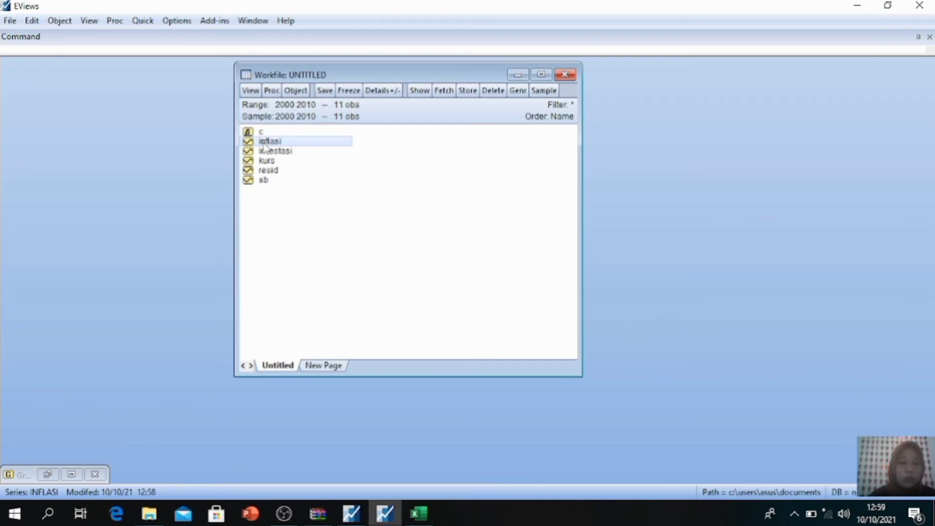
left_click(264, 152)
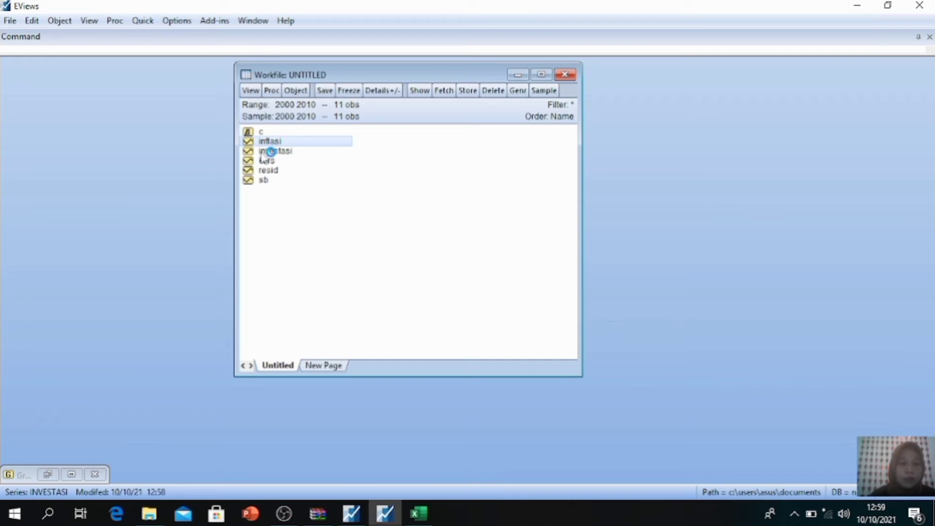
left_click(261, 161, "ctrl")
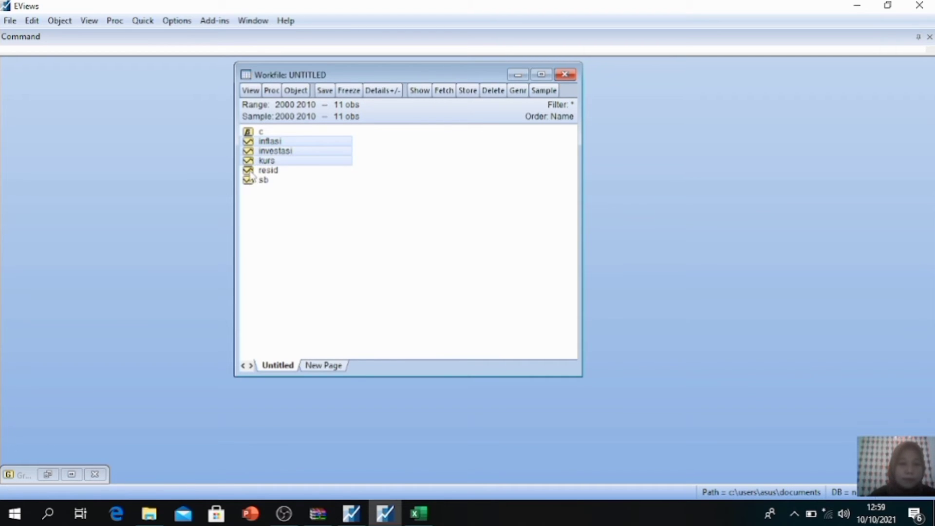
left_click(249, 181, "ctrl")
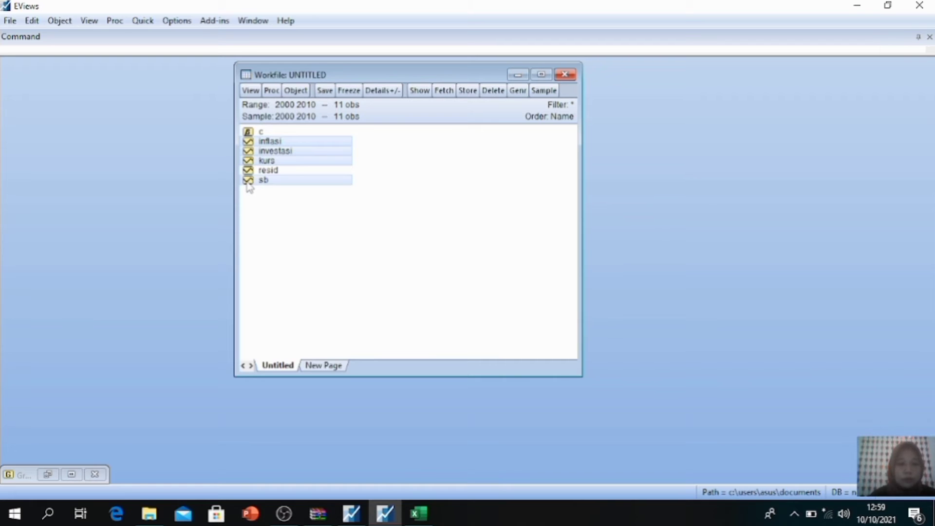
right_click(305, 147)
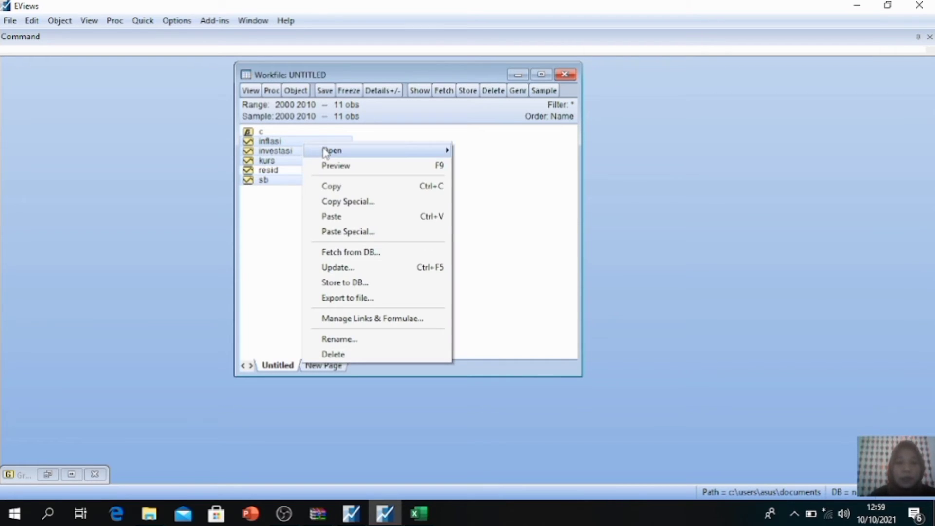
mouse_move(326, 151)
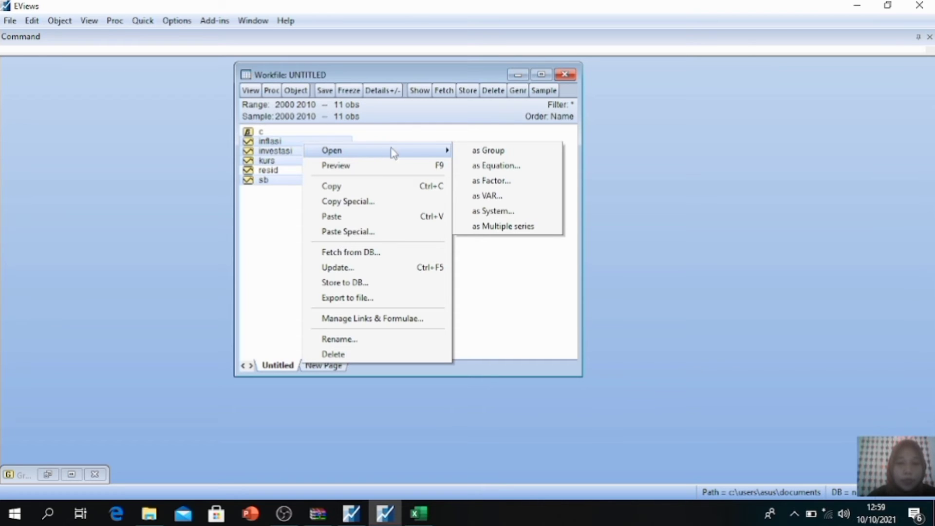
left_click(485, 152)
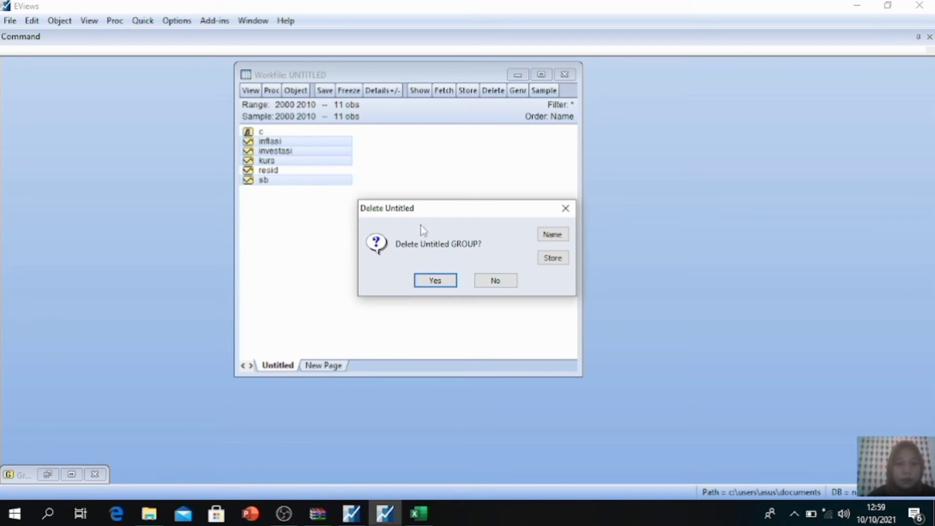
left_click(495, 281)
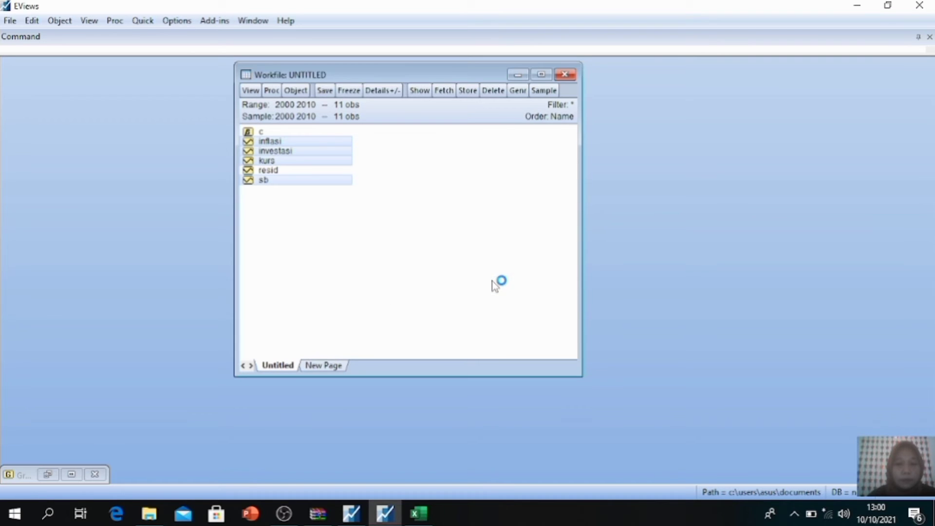
right_click(323, 137)
mouse_move(354, 148)
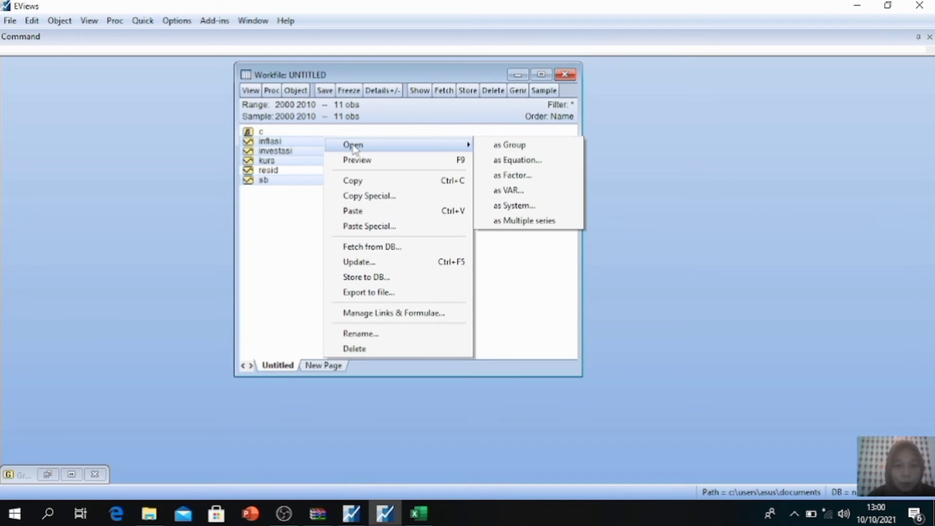
left_click(510, 145)
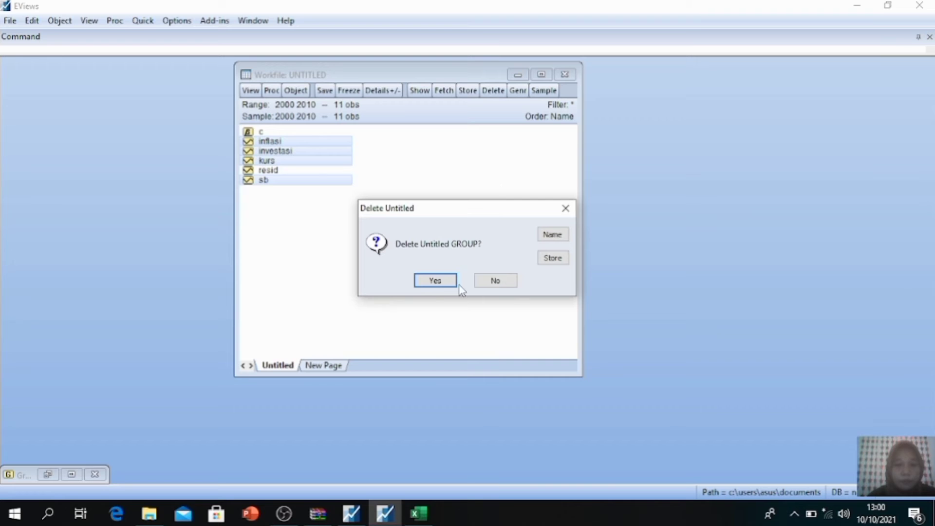
left_click(441, 283)
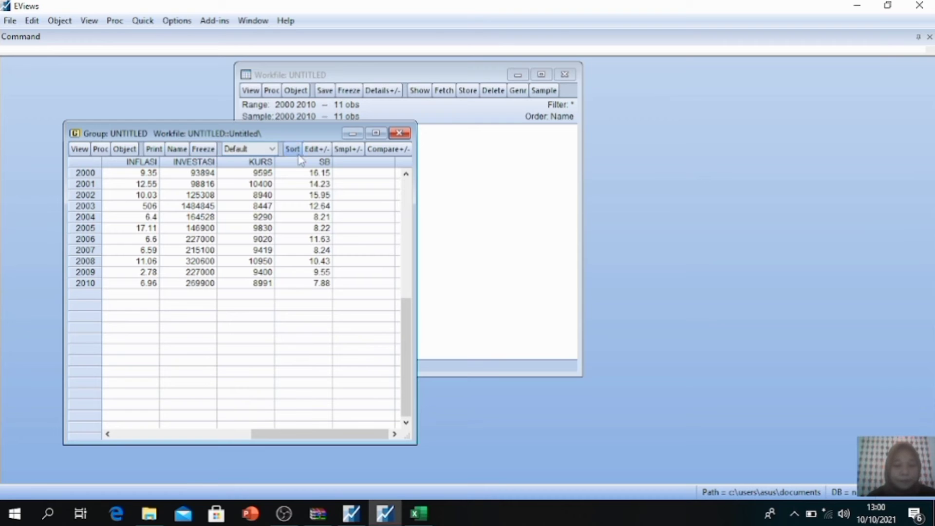
Step: Freeze the group spreadsheet into a table and name it table01
left_click_drag(306, 130, 604, 159)
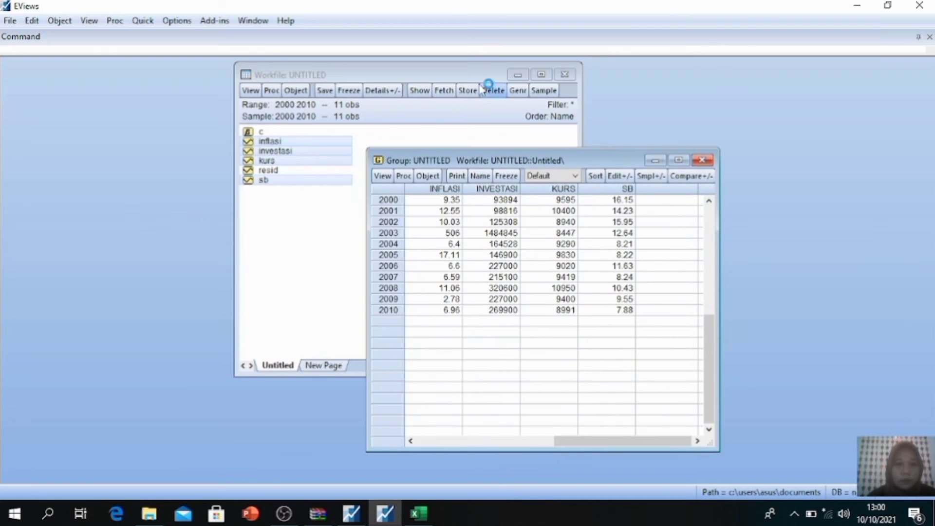
left_click_drag(460, 69, 208, 84)
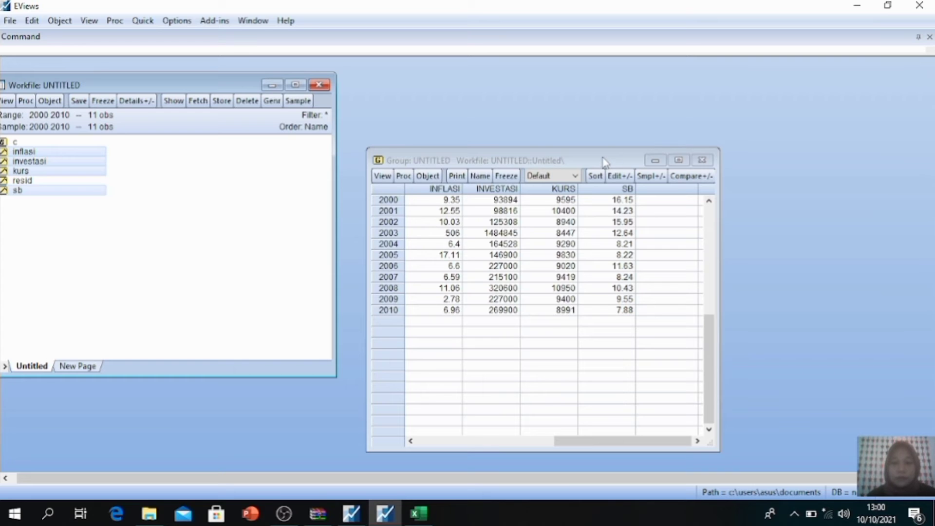
left_click_drag(602, 164, 600, 97)
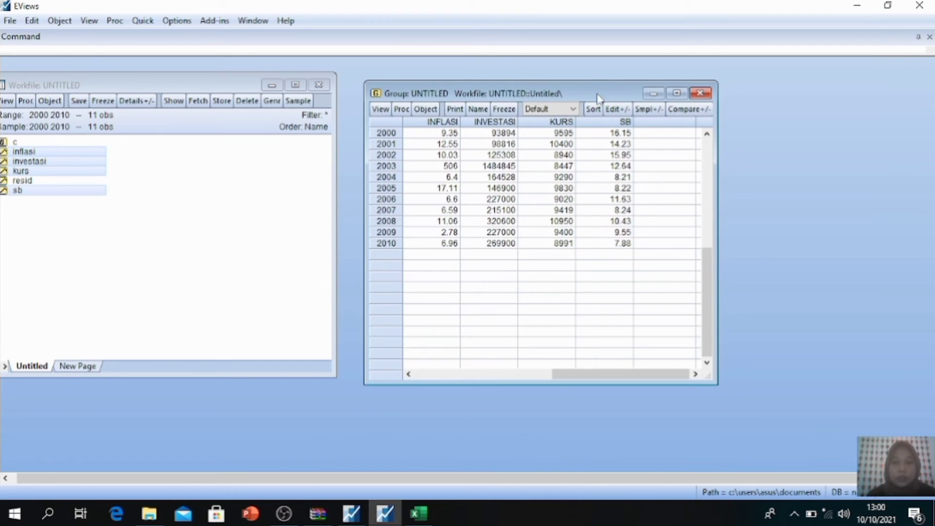
left_click(503, 109)
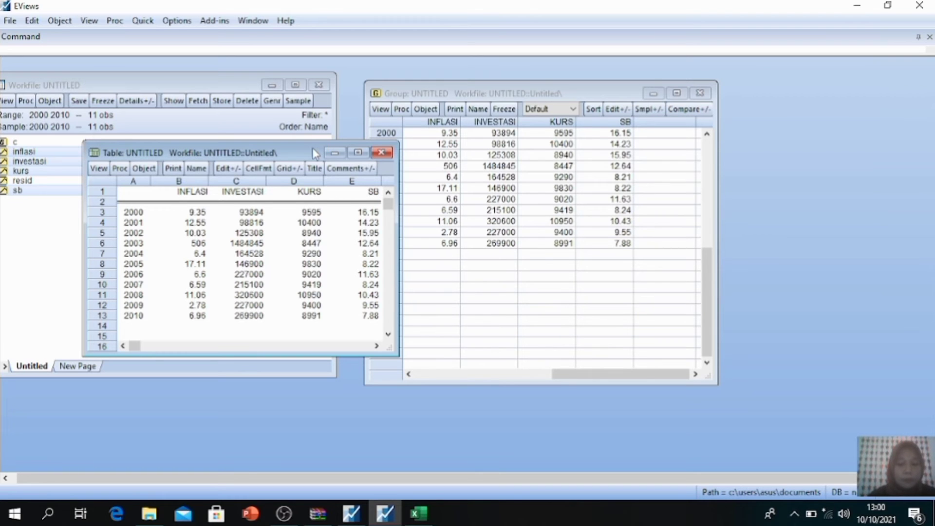
left_click_drag(314, 153, 426, 89)
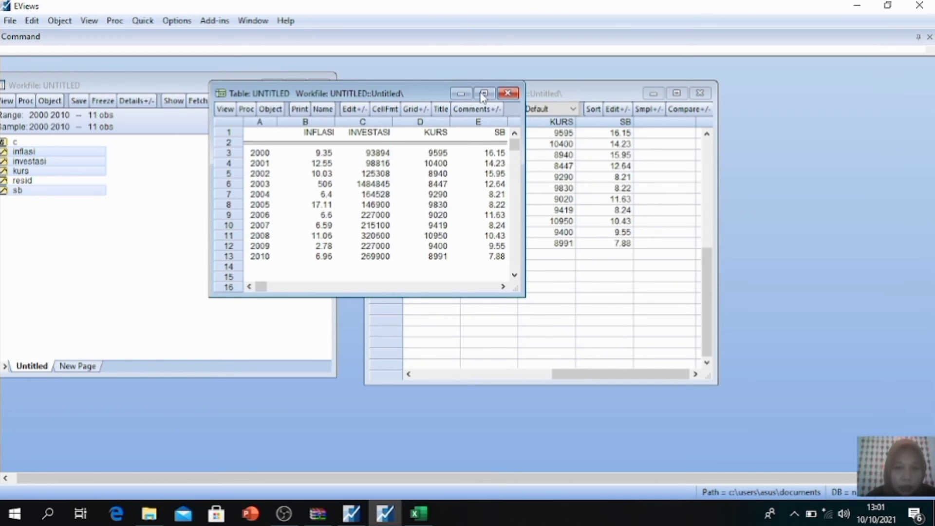
left_click_drag(410, 95, 419, 78)
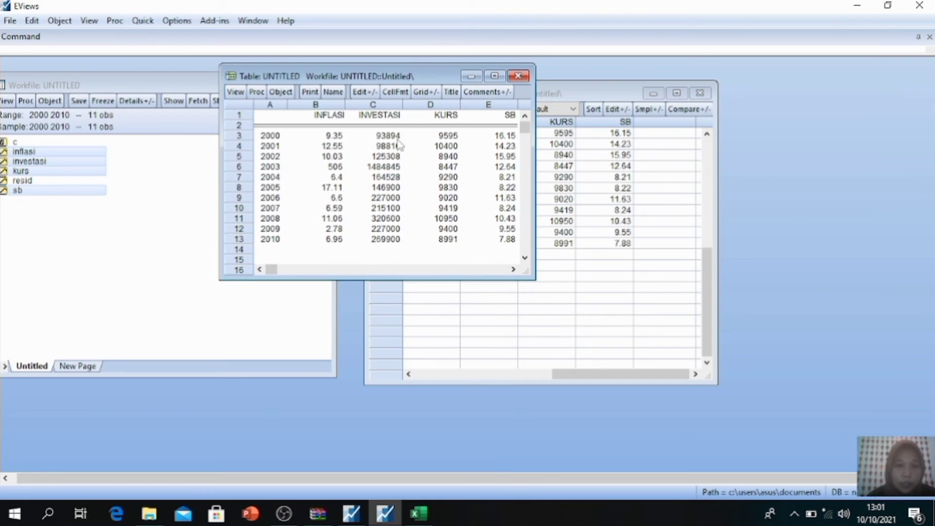
mouse_move(524, 129)
left_mouse_down()
mouse_move(526, 251)
mouse_move(528, 140)
left_mouse_up()
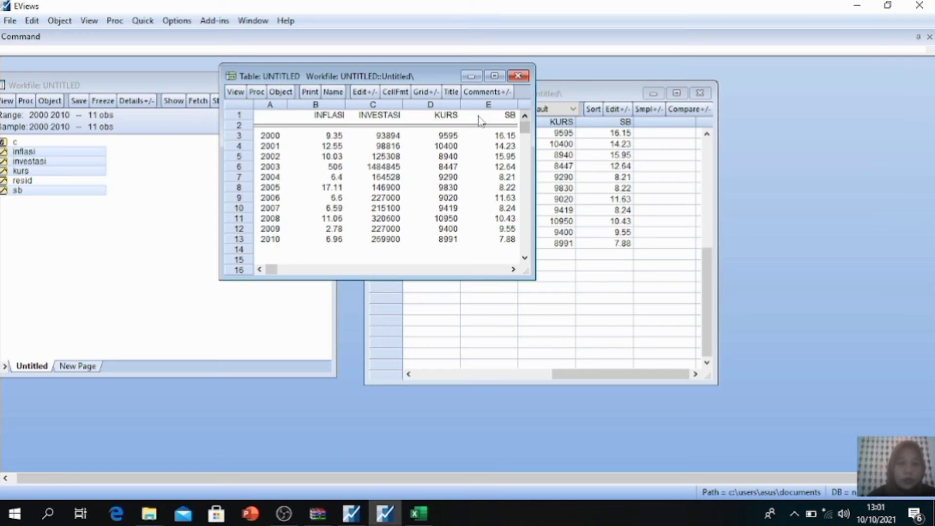
left_click(338, 96)
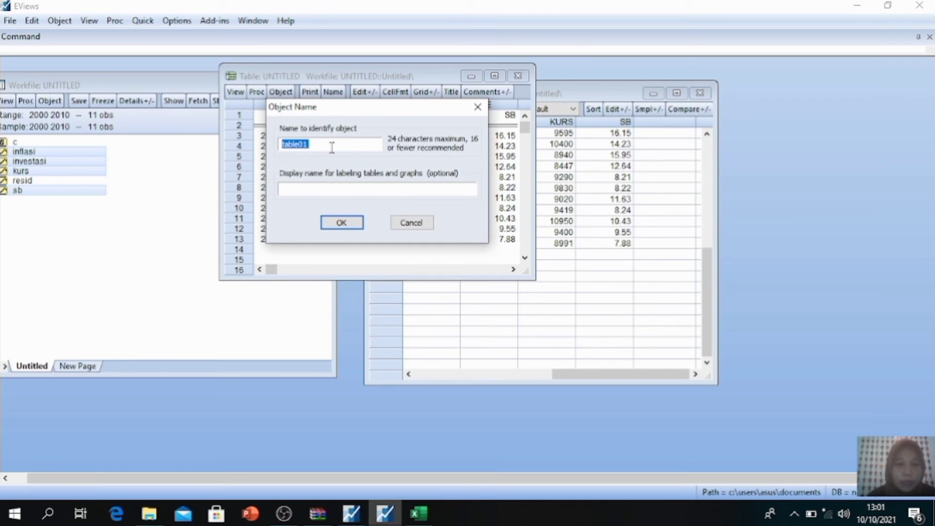
left_click(336, 224)
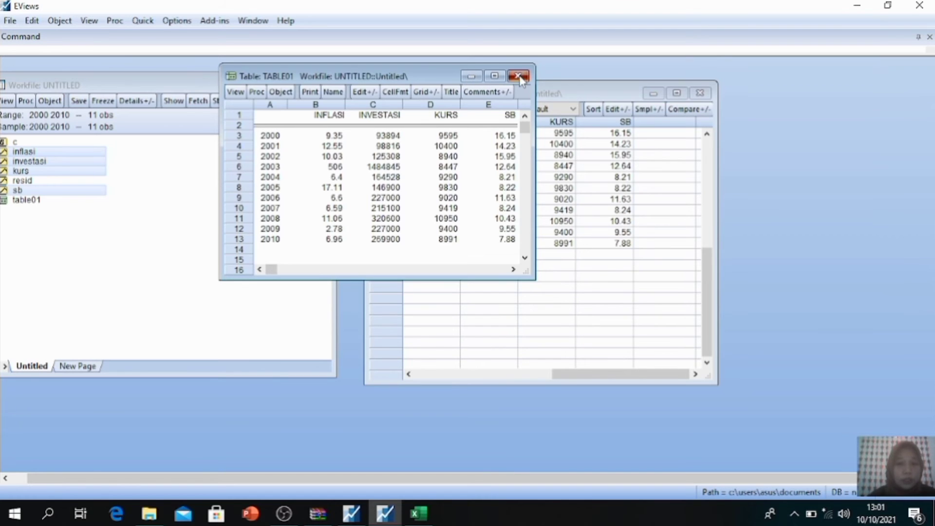
Step: Close the frozen table and the group window, deleting the untitled group
left_click(518, 76)
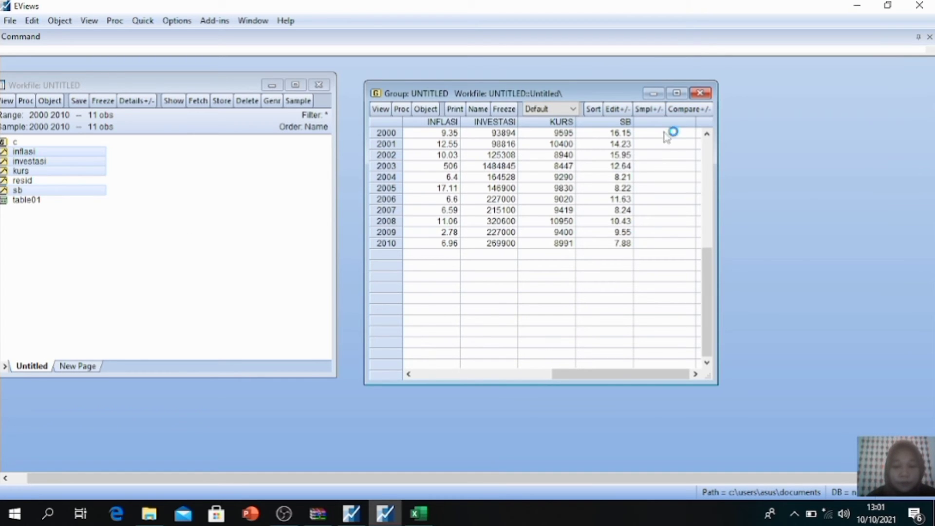
left_click(701, 95)
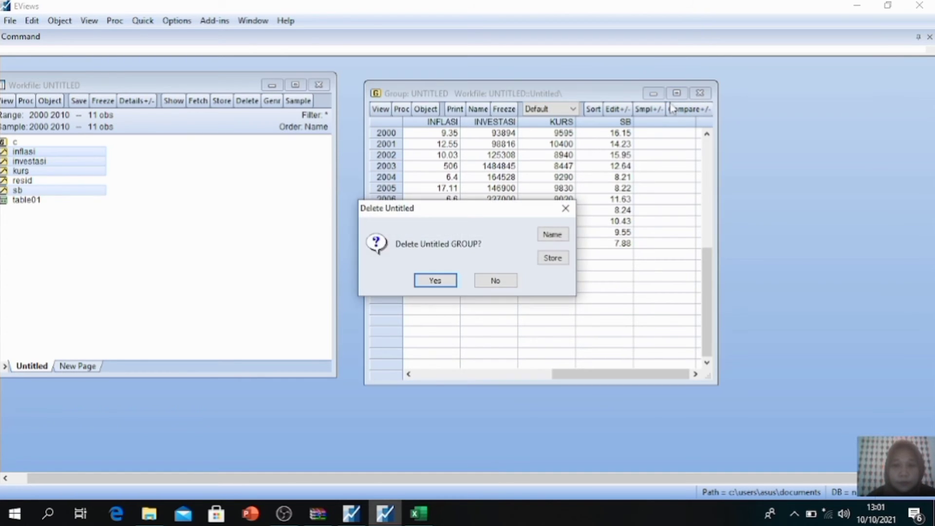
left_click(436, 281)
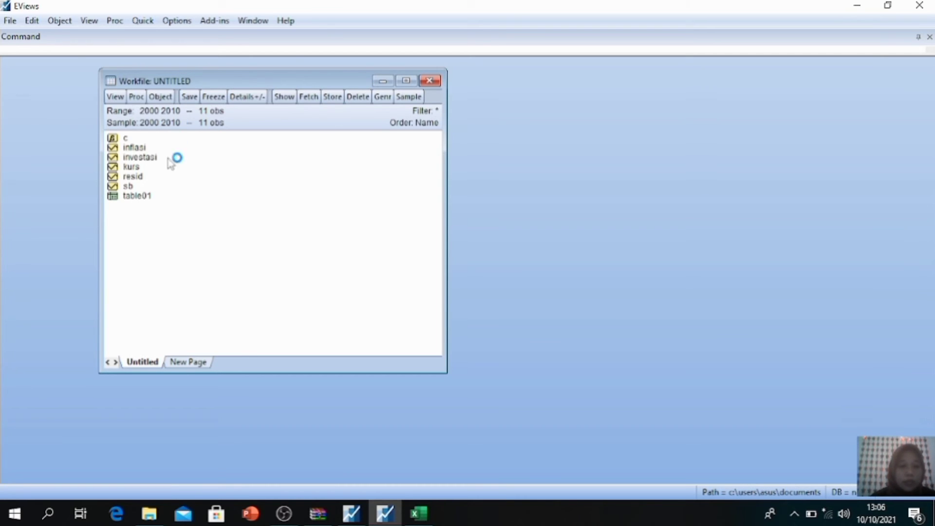
Step: Open the inflasi series, display its descriptive statistics table, and close the series window
left_click(134, 149)
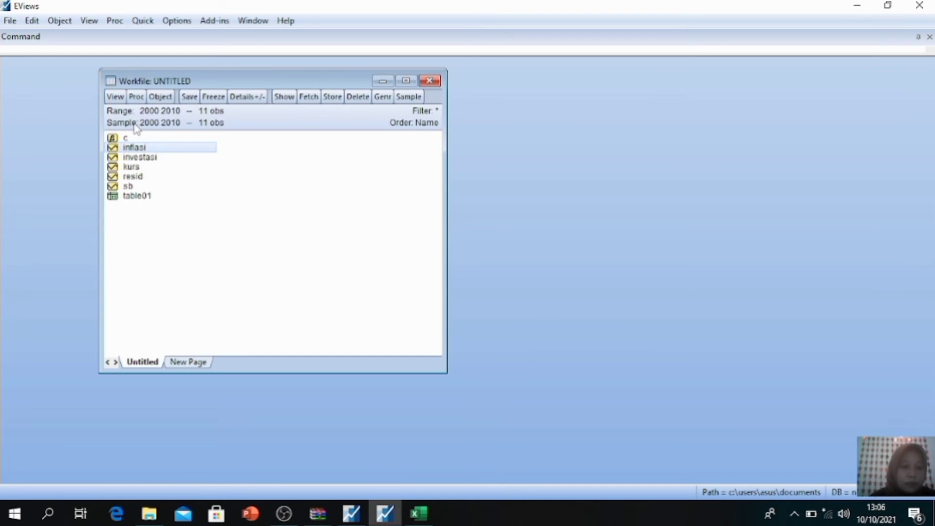
double_click(151, 150)
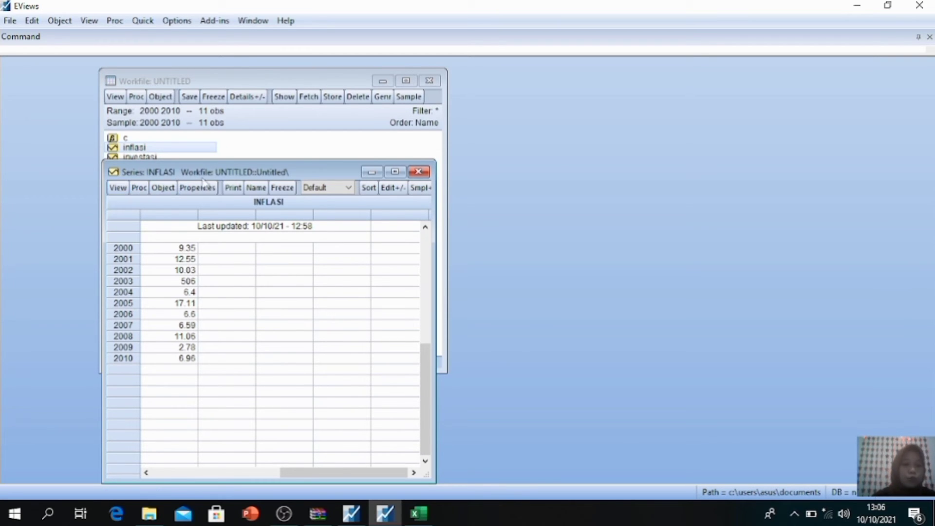
left_click(119, 189)
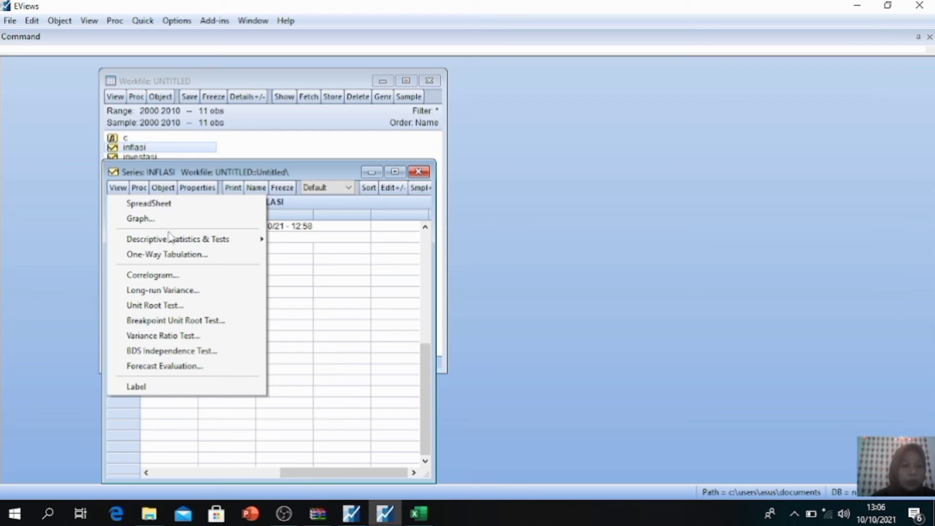
mouse_move(155, 243)
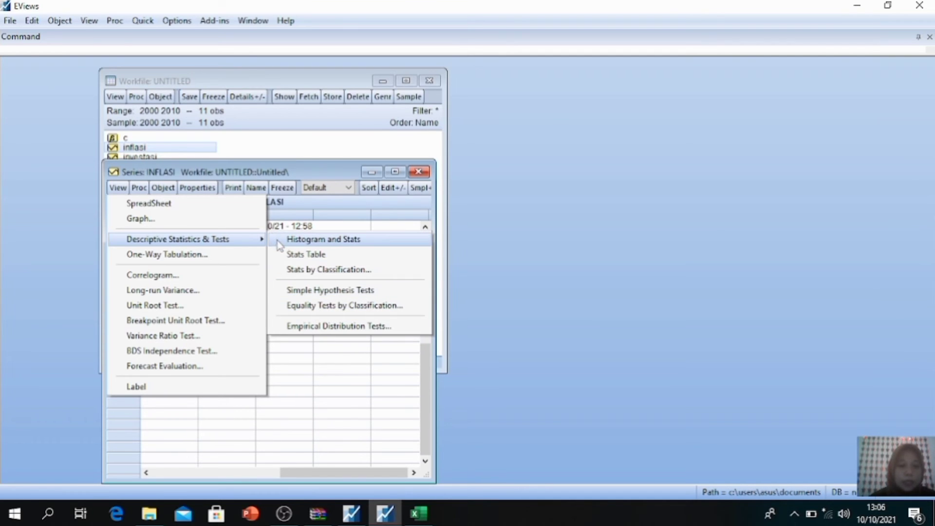
left_click(313, 254)
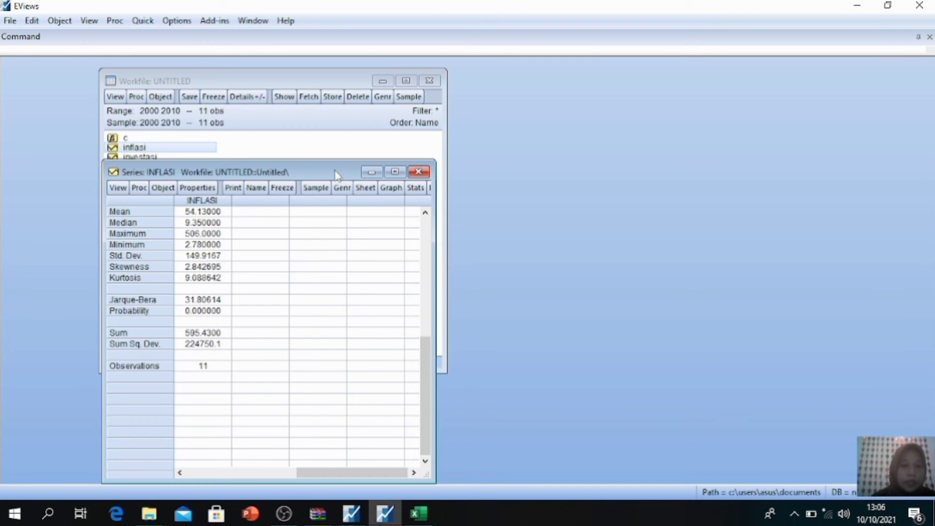
left_click_drag(336, 175, 448, 104)
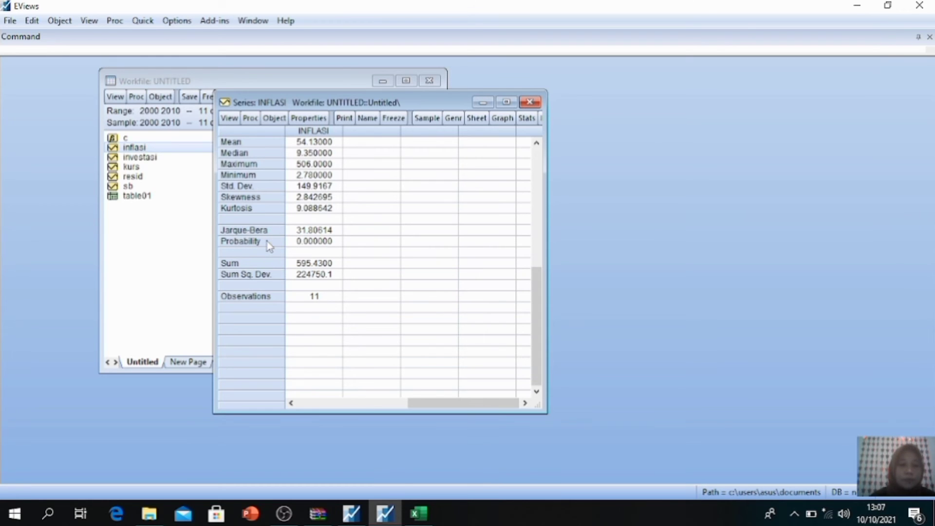
left_click(234, 241)
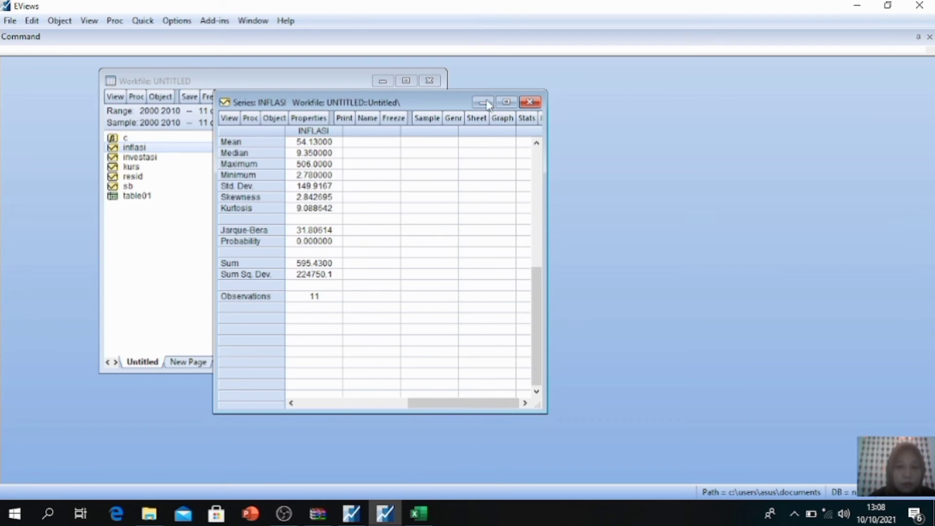
left_click(531, 103)
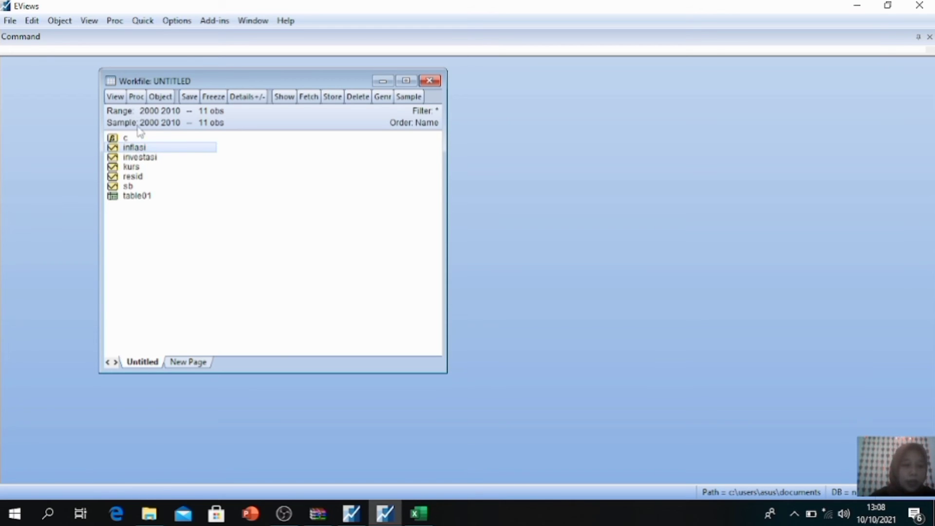
Step: Open the investasi series and display its descriptive statistics table
left_click(136, 157)
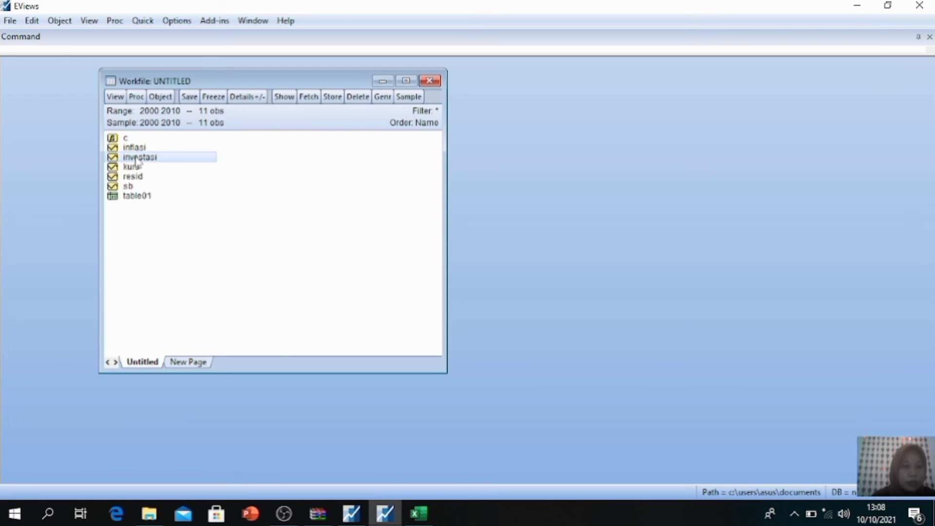
double_click(136, 158)
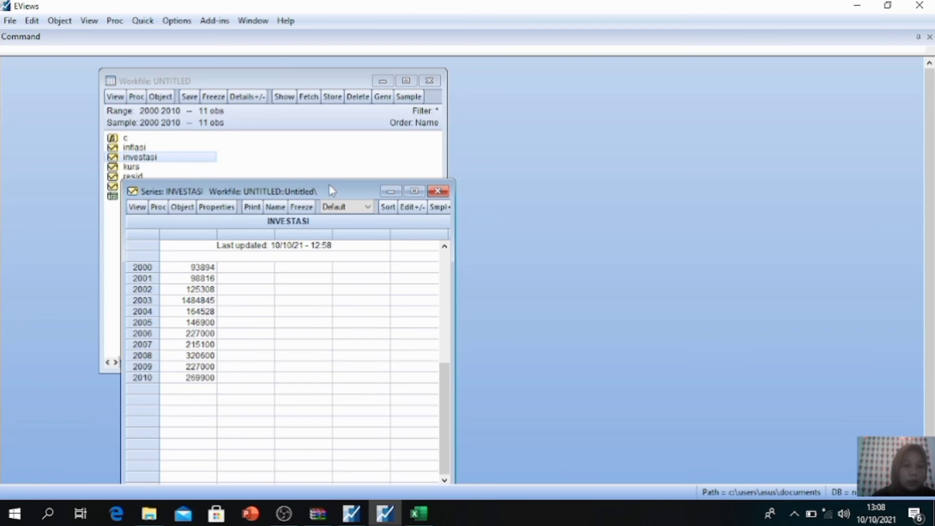
left_click_drag(330, 188, 438, 78)
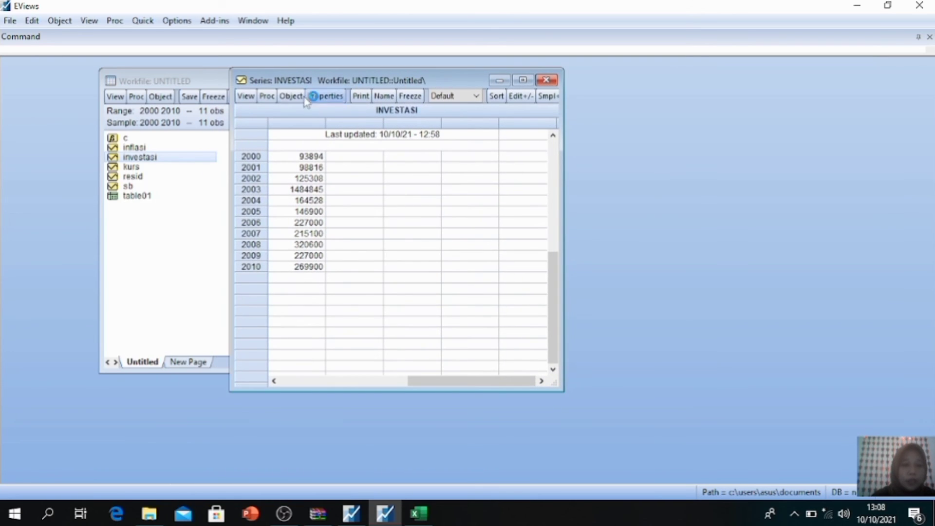
left_click(247, 96)
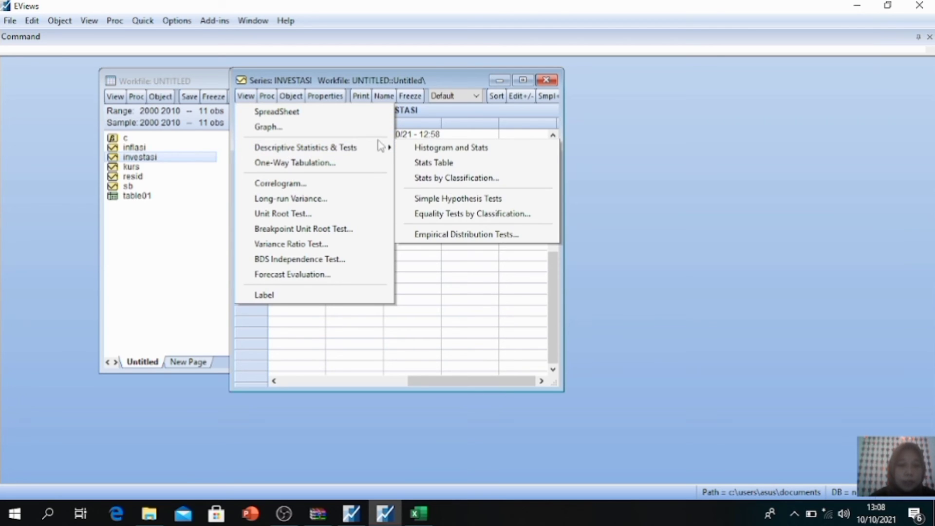
mouse_move(368, 149)
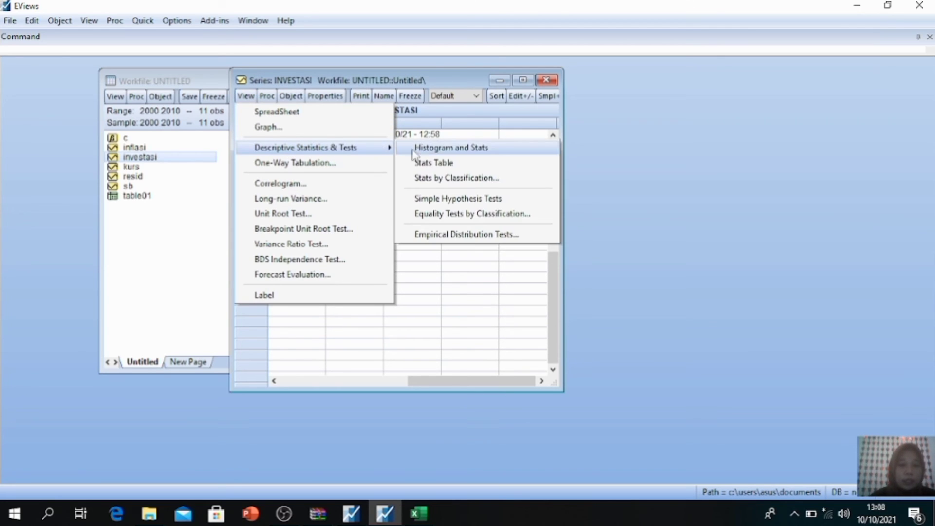
left_click(436, 162)
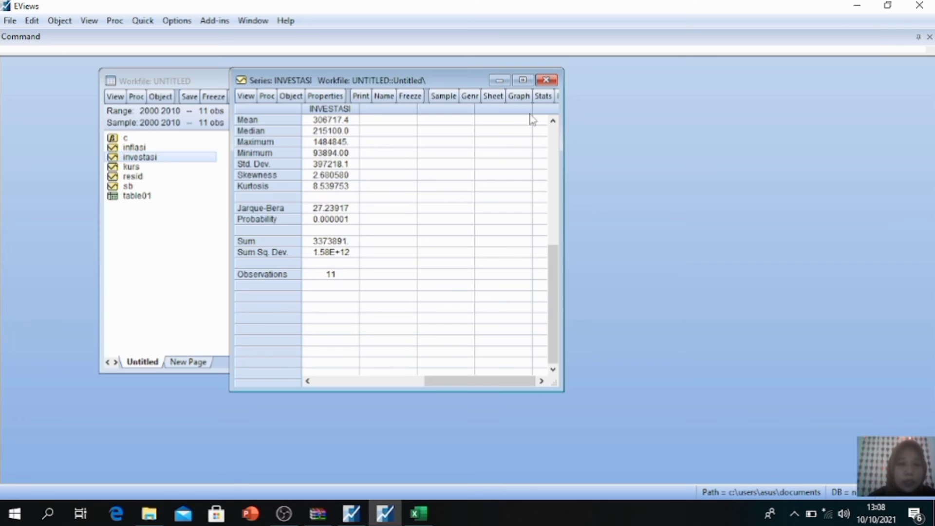
Step: Switch the investasi series to the histogram and stats view and close its window
left_click(247, 96)
mouse_move(295, 147)
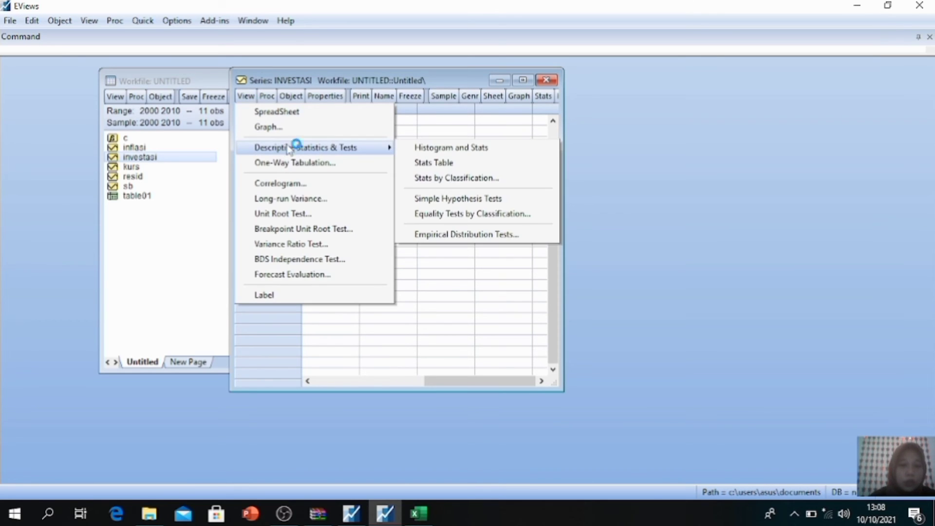
left_click(419, 148)
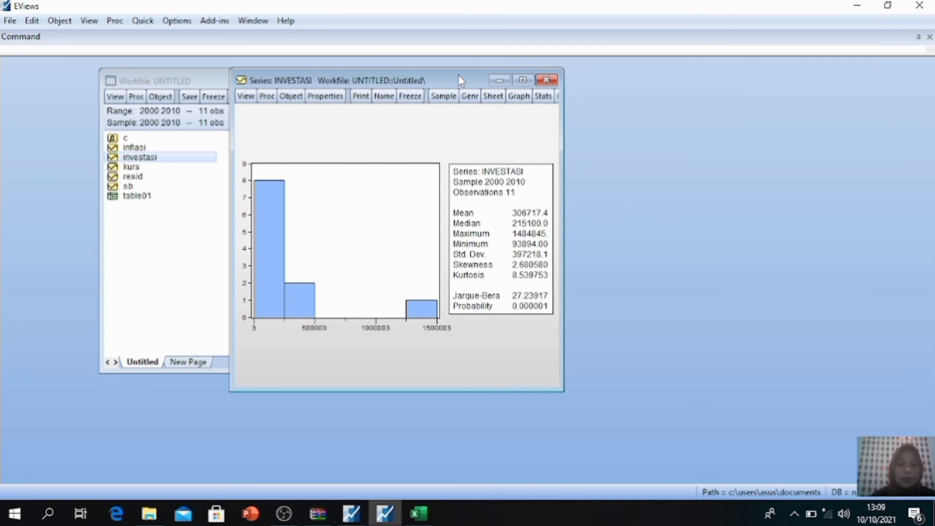
left_click_drag(458, 77, 510, 66)
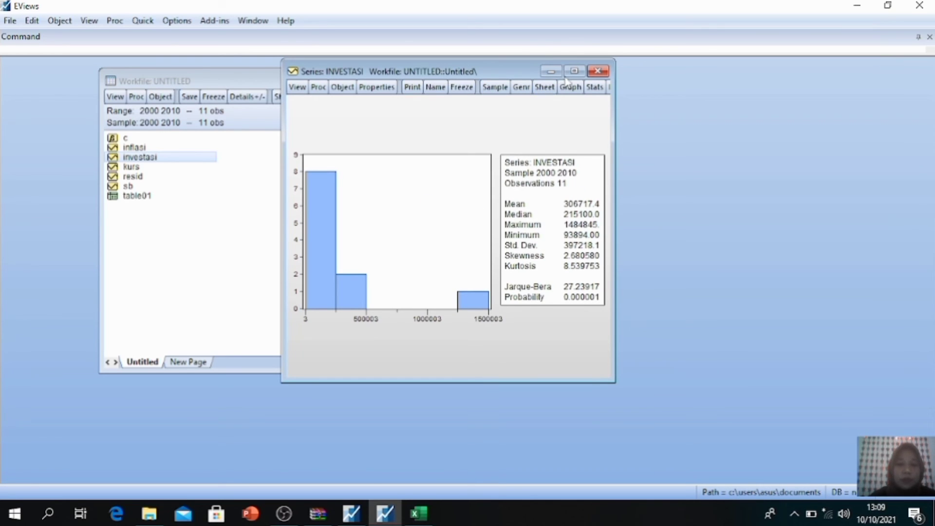
left_click(597, 73)
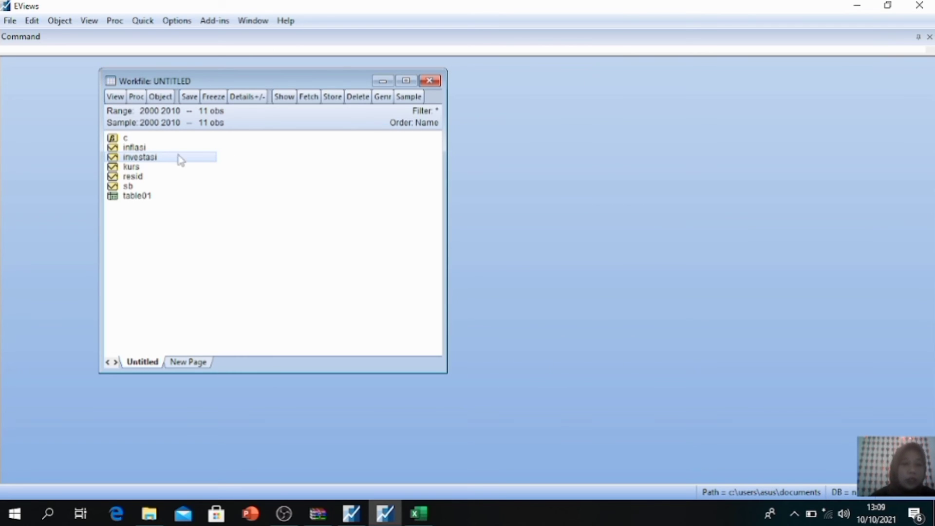
Step: Open the inflasi series, show its histogram and stats view, and close the window
left_click(147, 150)
double_click(147, 149)
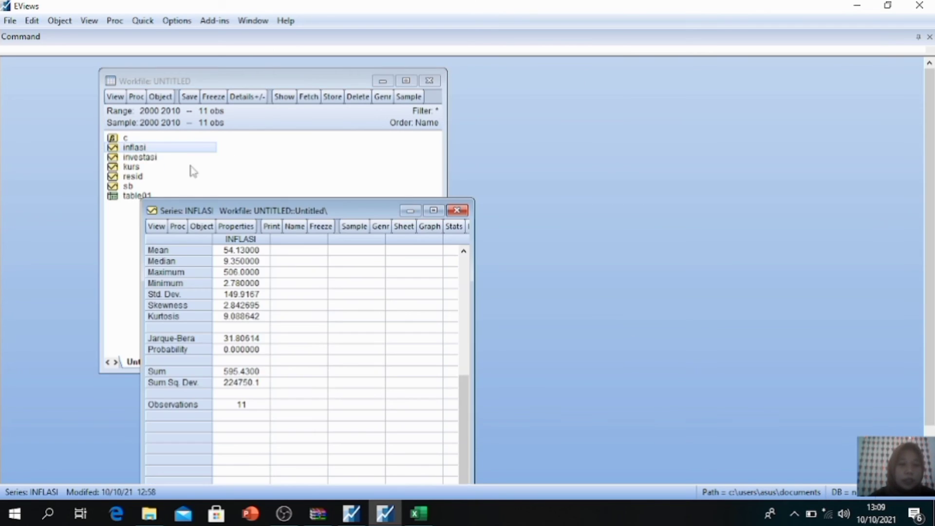
left_click_drag(359, 208, 478, 93)
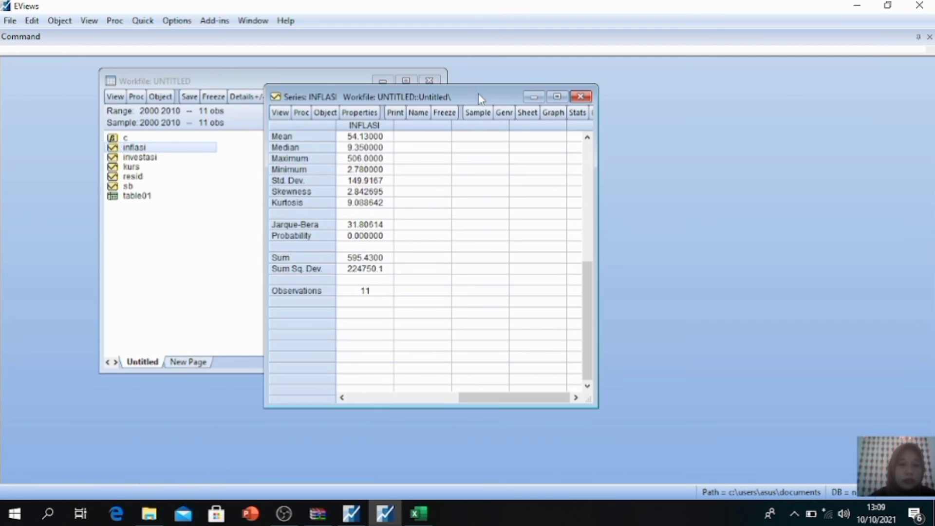
left_click(281, 113)
mouse_move(345, 167)
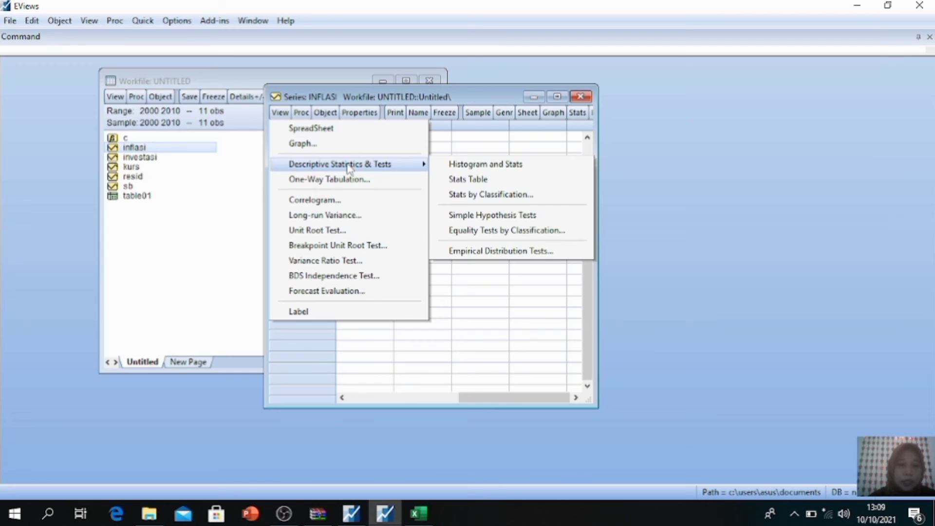
left_click(460, 165)
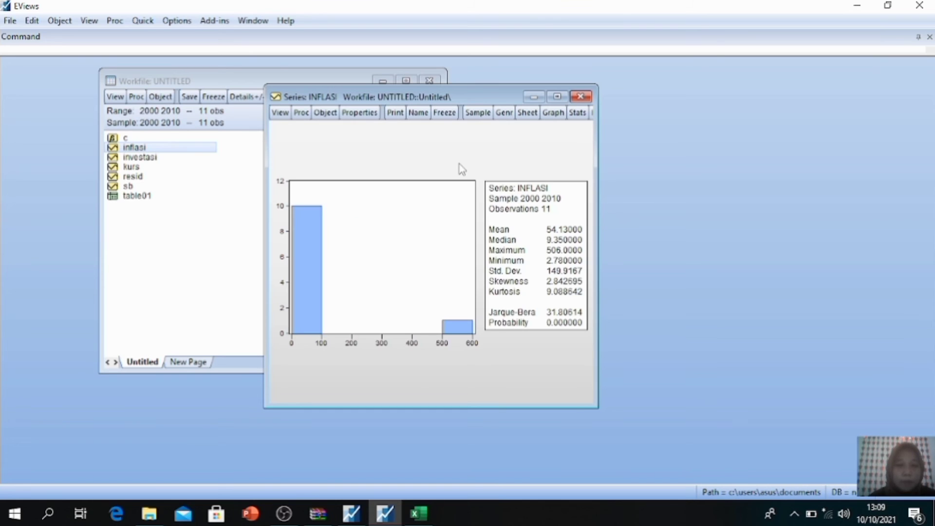
left_click_drag(481, 86, 562, 57)
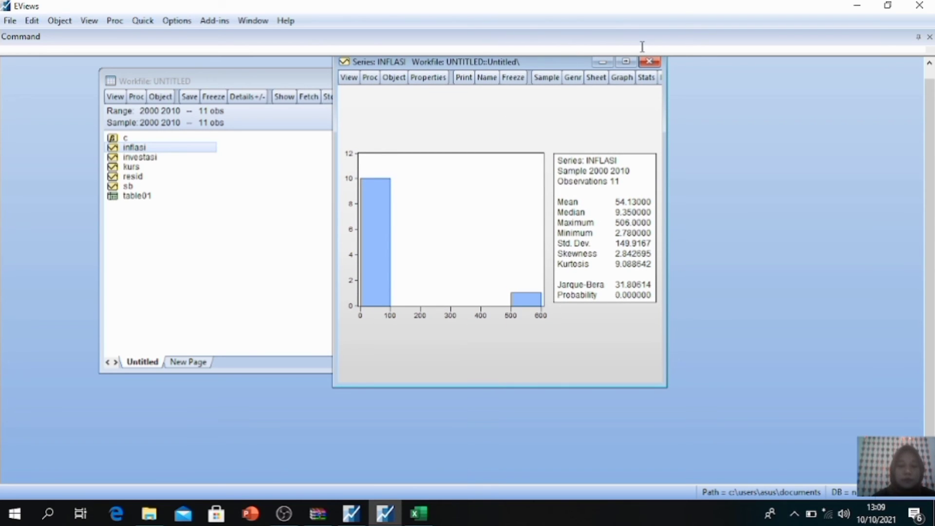
left_click(650, 61)
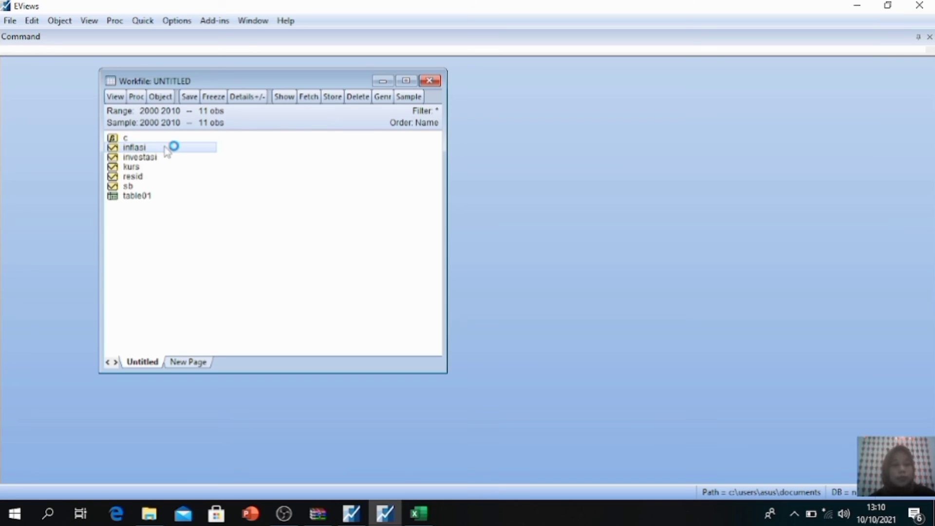
Step: Select the inflasi, investasi, kurs and sb series and open them together as a group
left_click(127, 146)
left_click(122, 148)
left_click(120, 158, "ctrl")
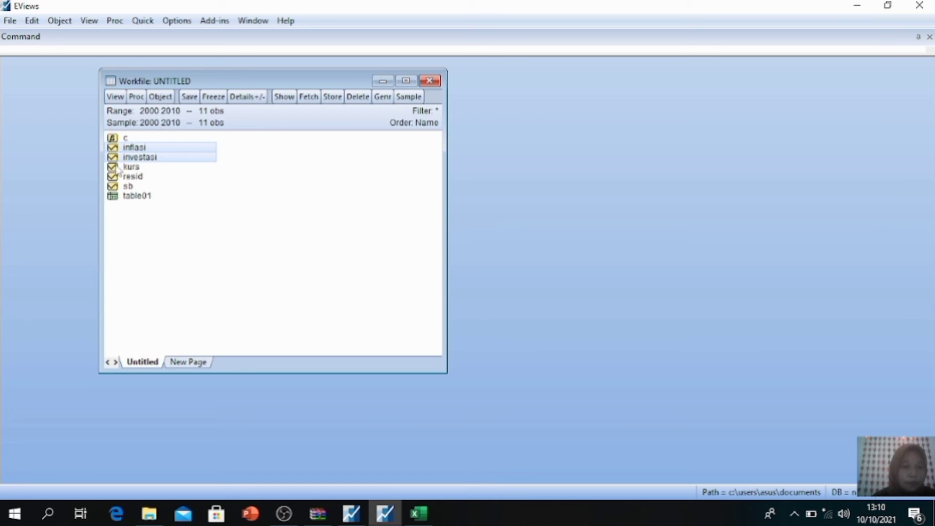
left_click(118, 169, "ctrl")
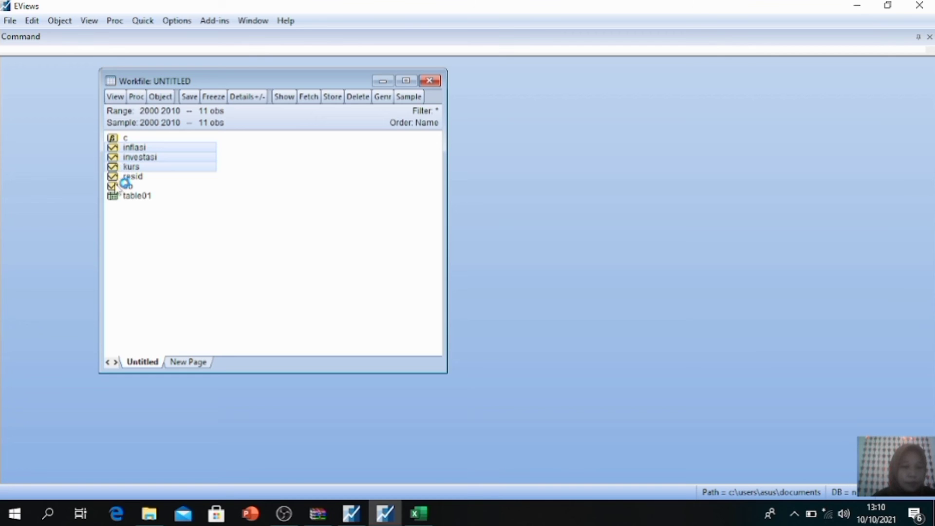
left_click(115, 188, "ctrl")
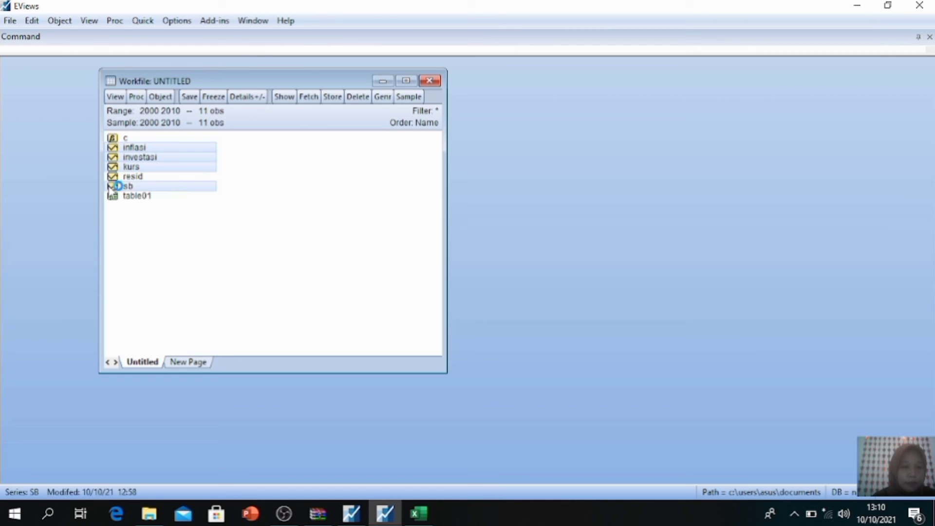
right_click(157, 150)
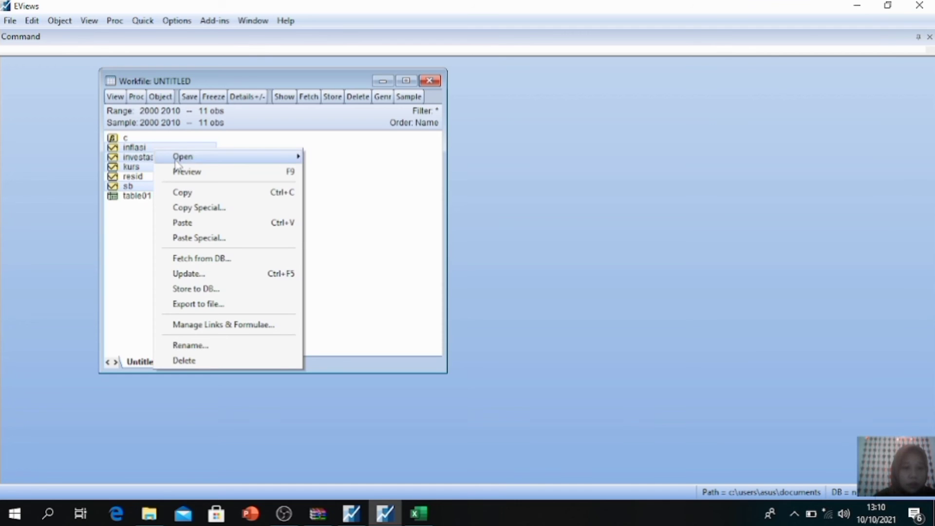
mouse_move(176, 164)
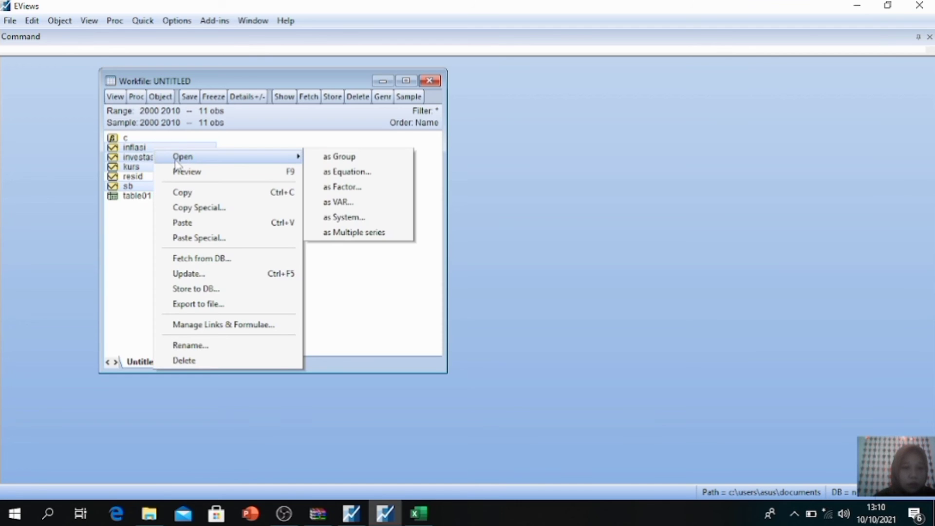
left_click(356, 158)
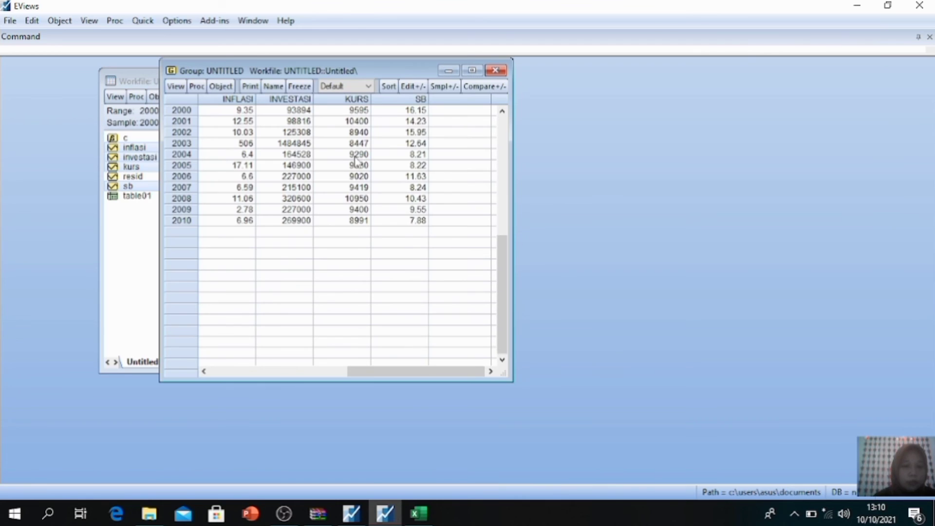
Step: Display the group's descriptive statistics using the common sample
left_click_drag(409, 73, 492, 69)
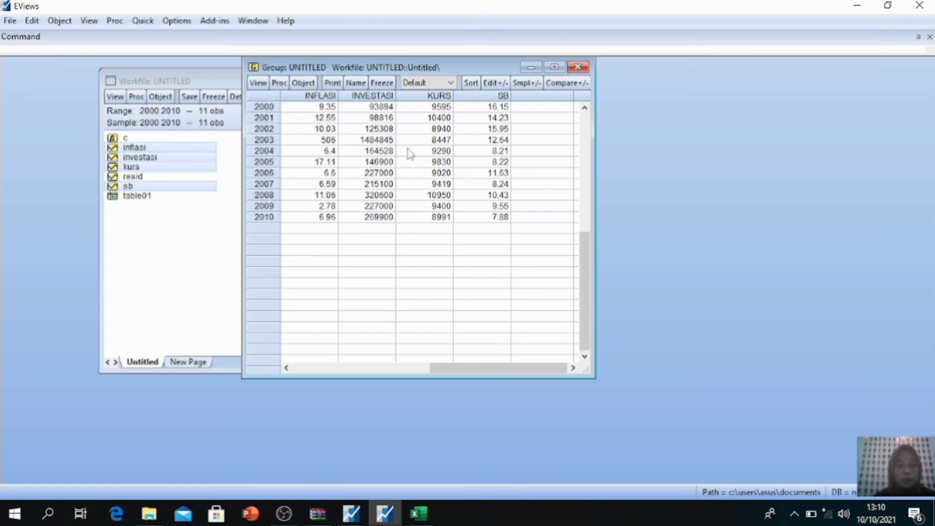
left_click(259, 83)
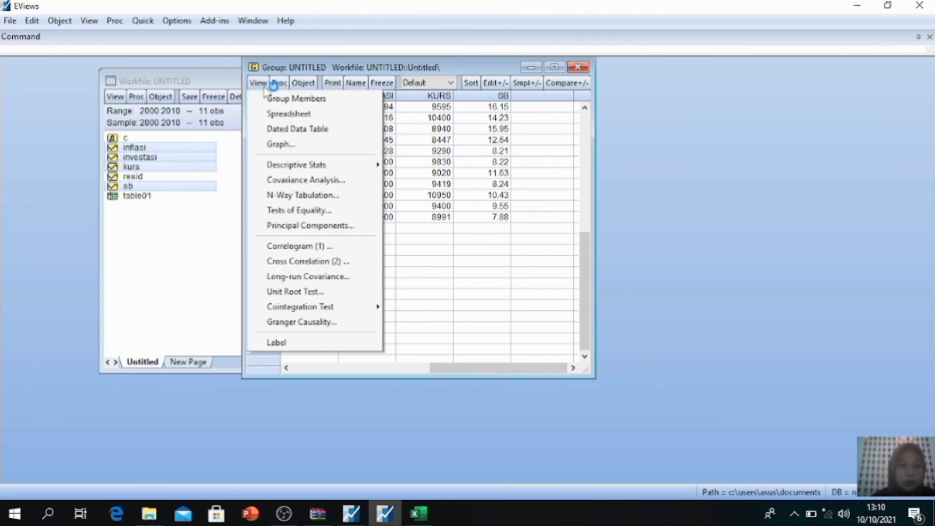
mouse_move(320, 166)
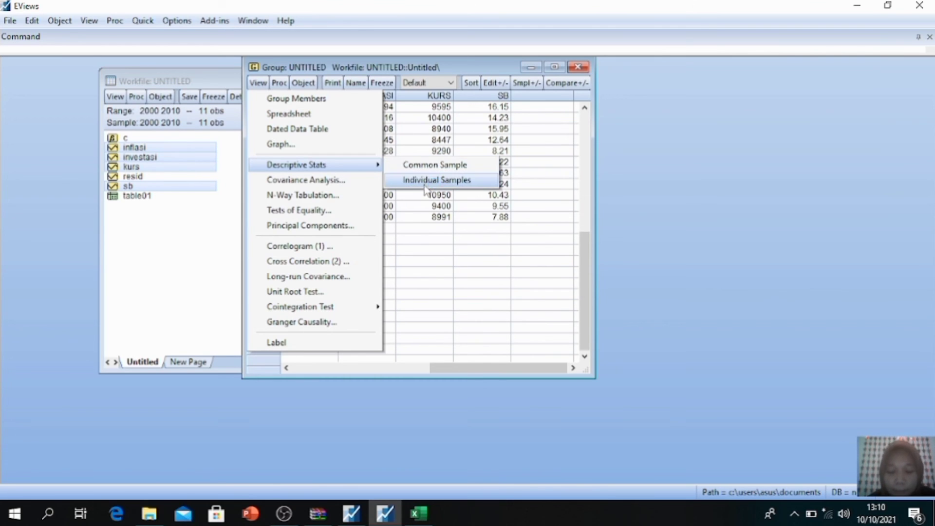
left_click(445, 166)
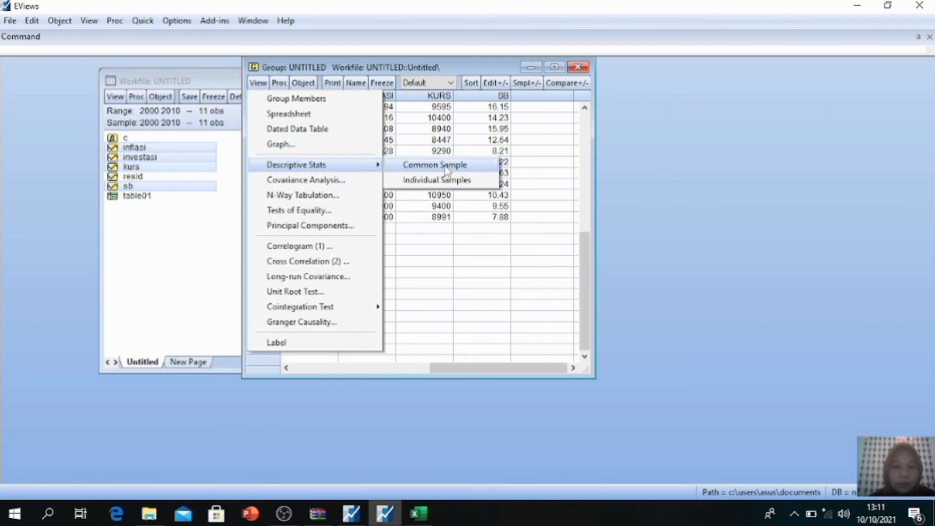
left_click(446, 167)
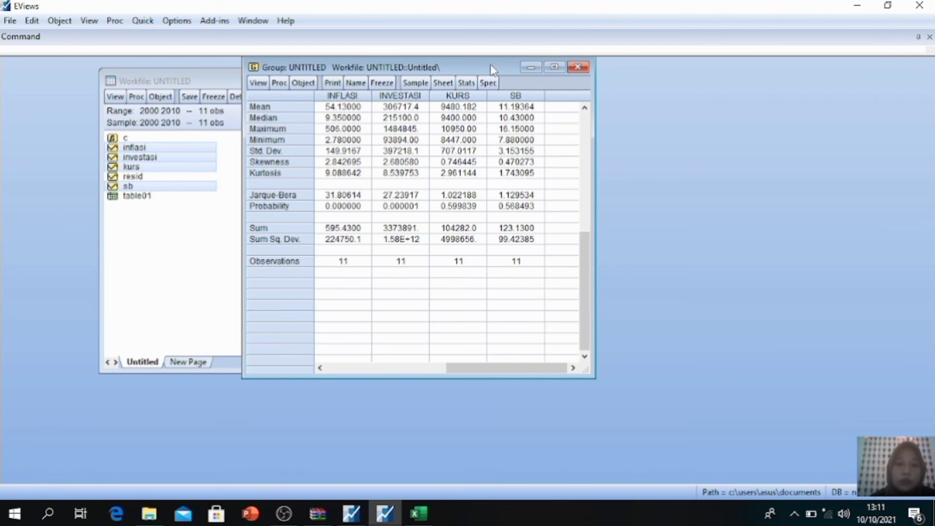
Step: Redisplay the group's descriptive statistics using the common sample
left_click_drag(490, 70, 517, 74)
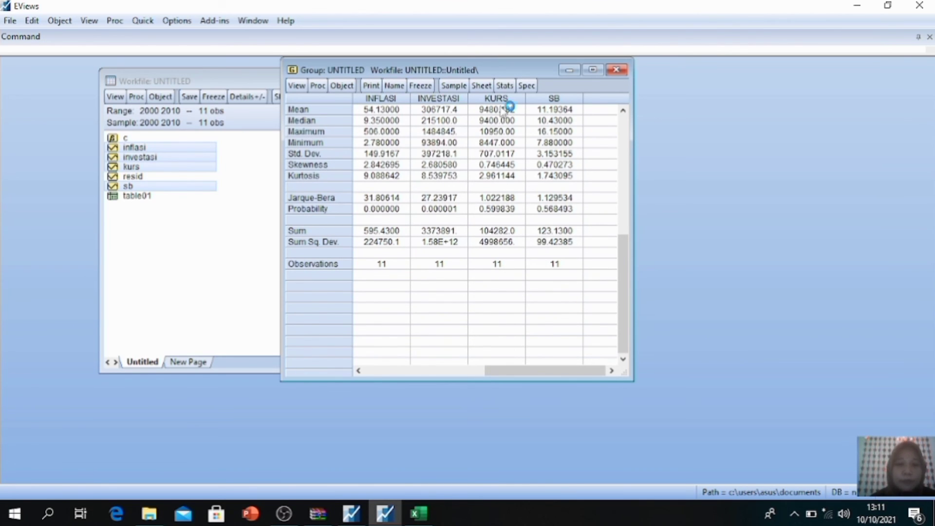
left_click_drag(504, 72, 526, 69)
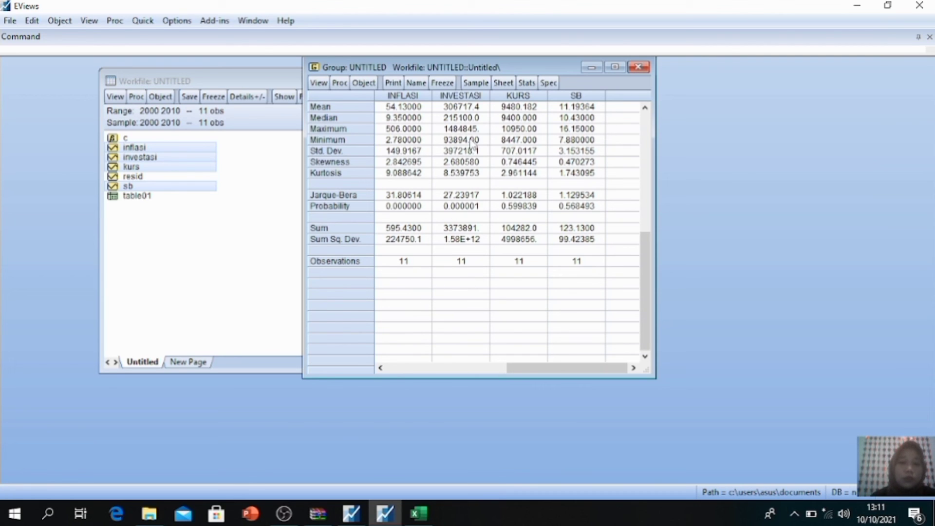
left_click(320, 84)
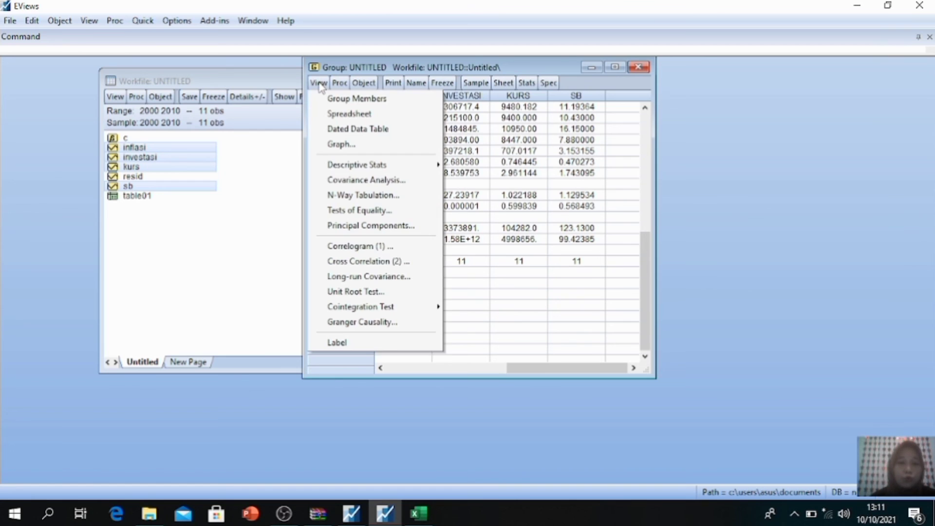
mouse_move(383, 167)
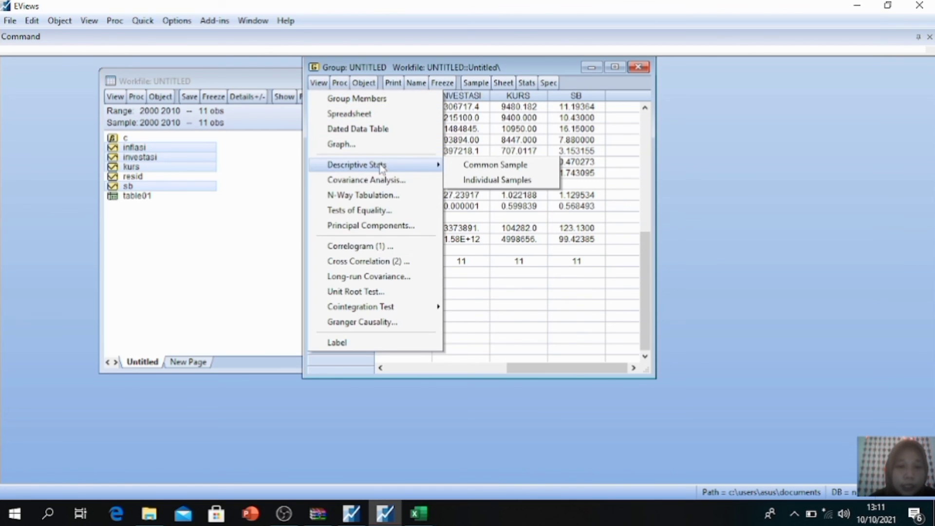
left_click(466, 168)
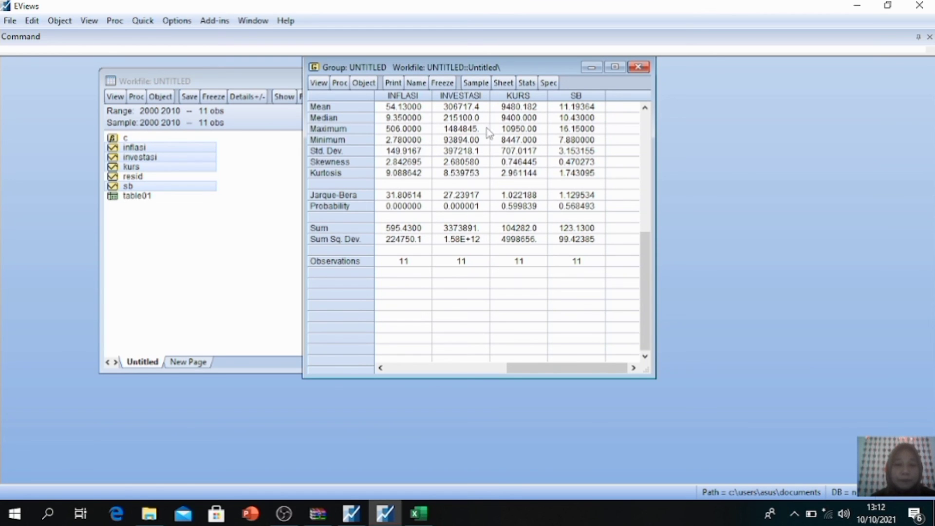
left_click(319, 83)
mouse_move(358, 168)
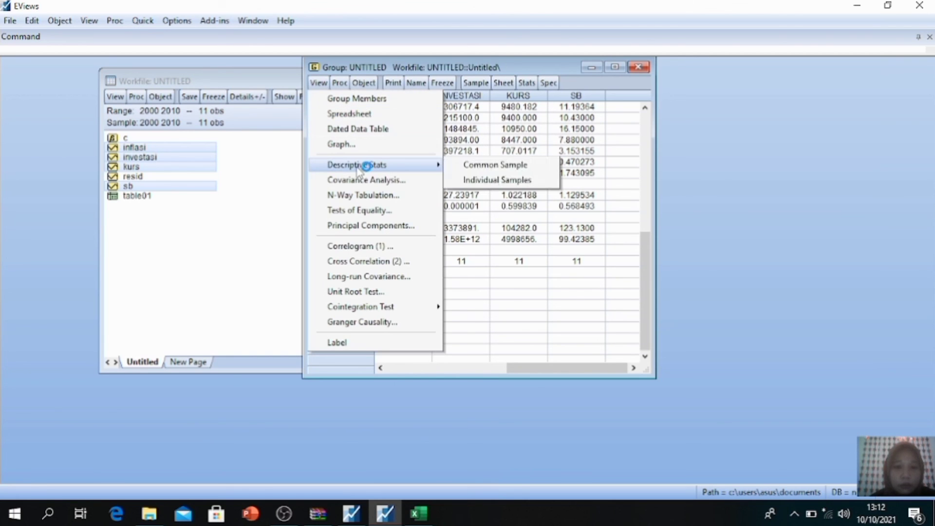
left_click(490, 165)
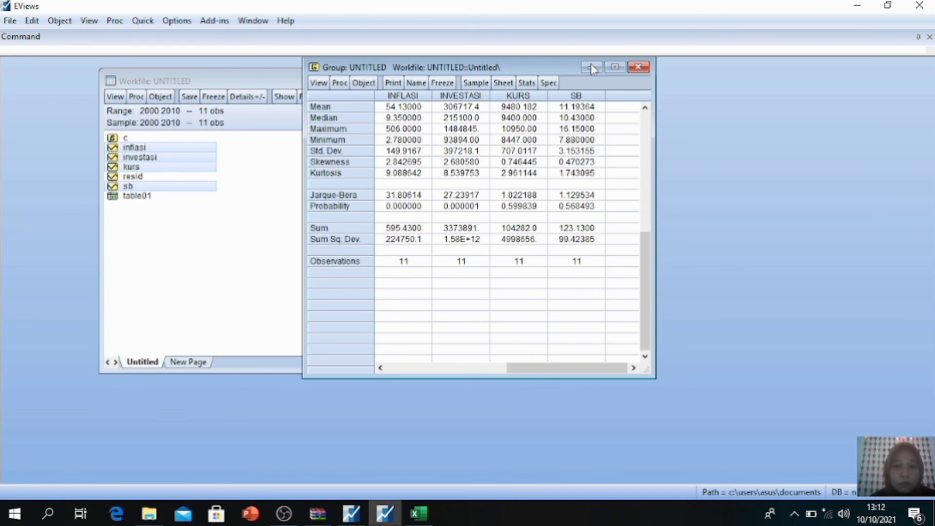
left_click_drag(548, 61, 626, 79)
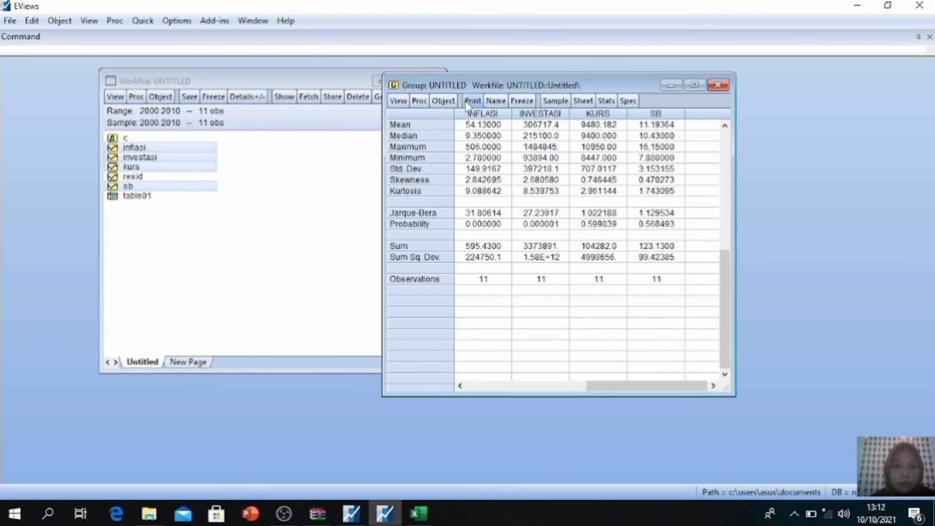
left_click(398, 101)
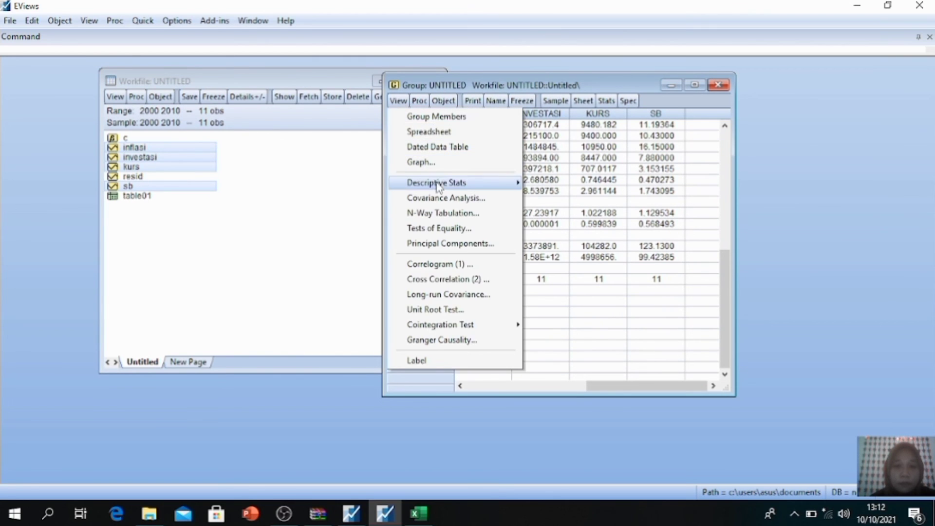
mouse_move(439, 185)
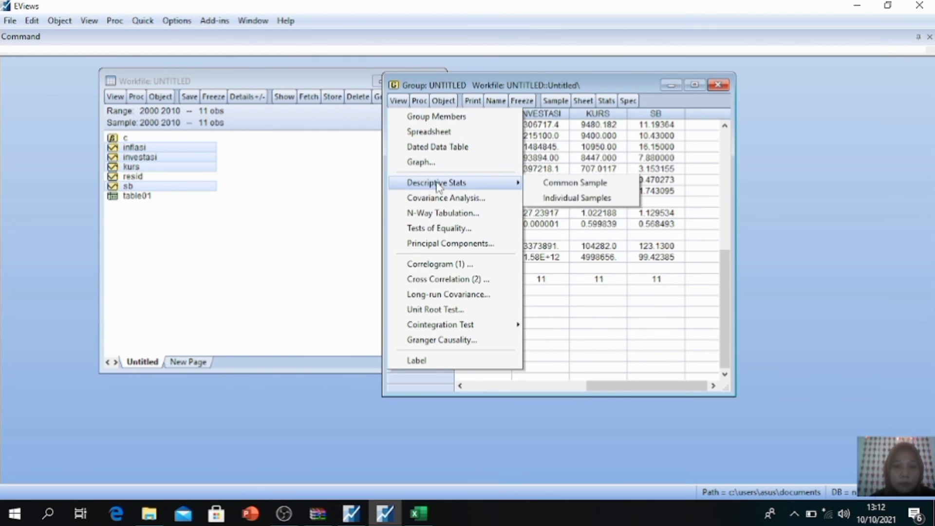
left_click(571, 185)
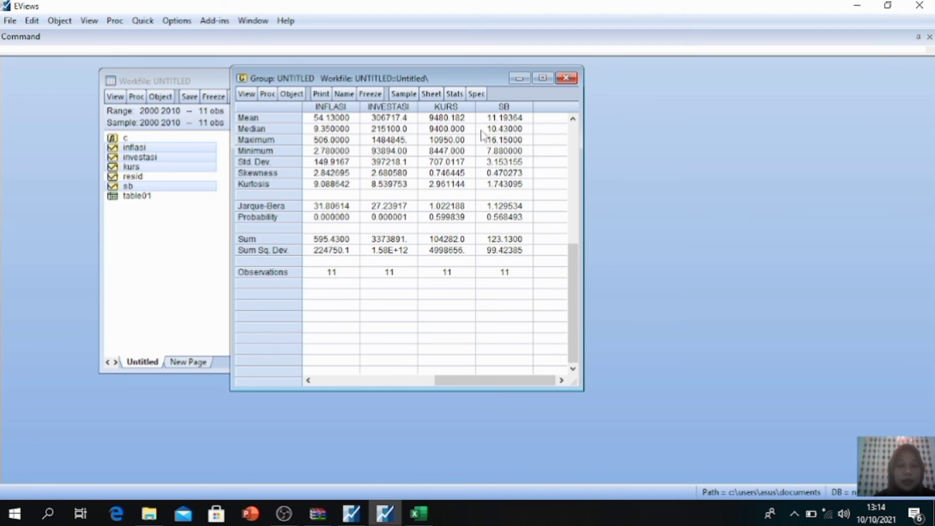
Step: Switch the group's descriptive statistics to individual samples
left_click(506, 129)
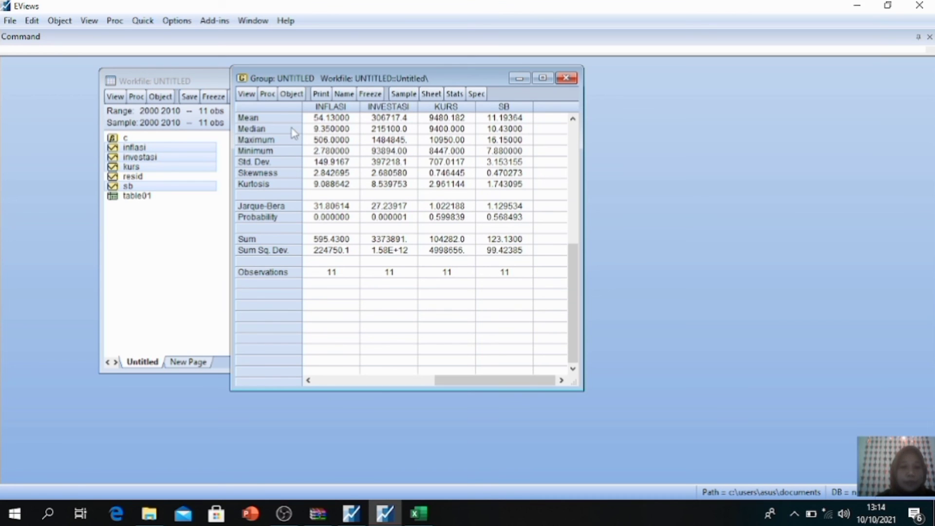
left_click(252, 98)
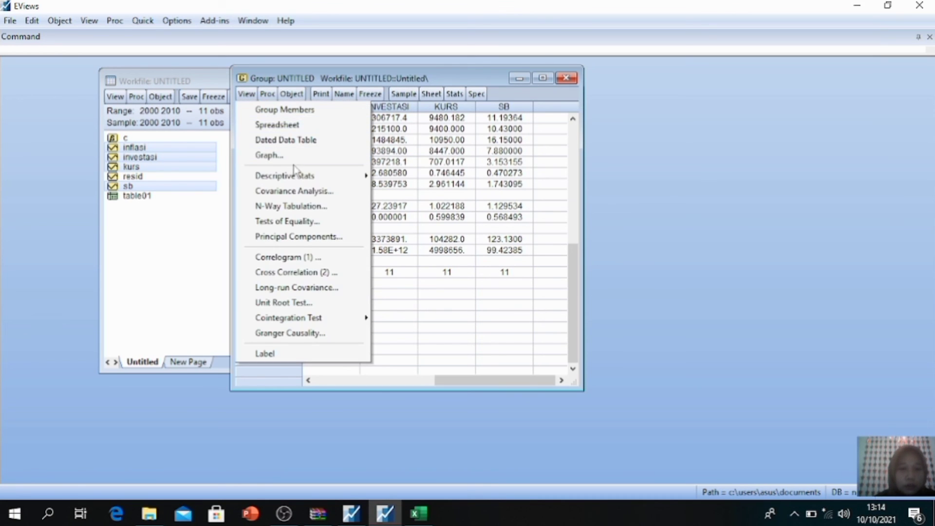
mouse_move(307, 175)
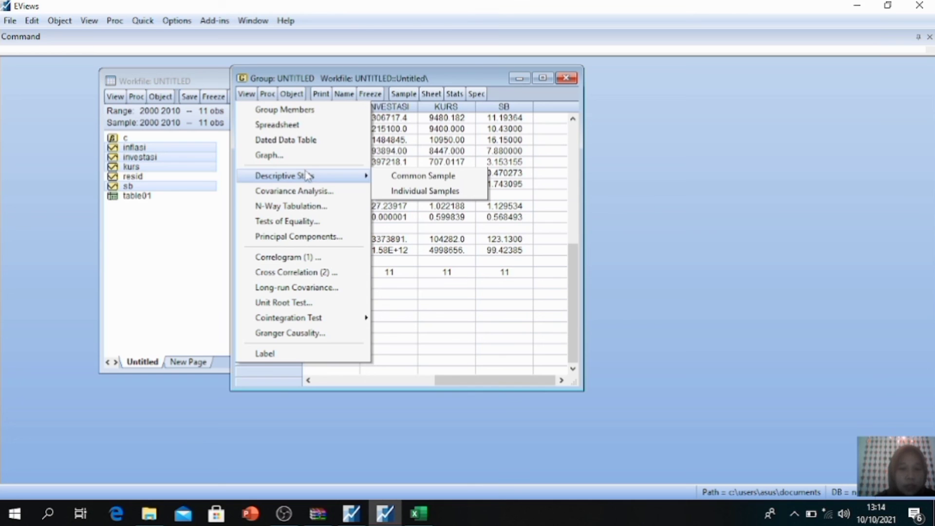
left_click(402, 192)
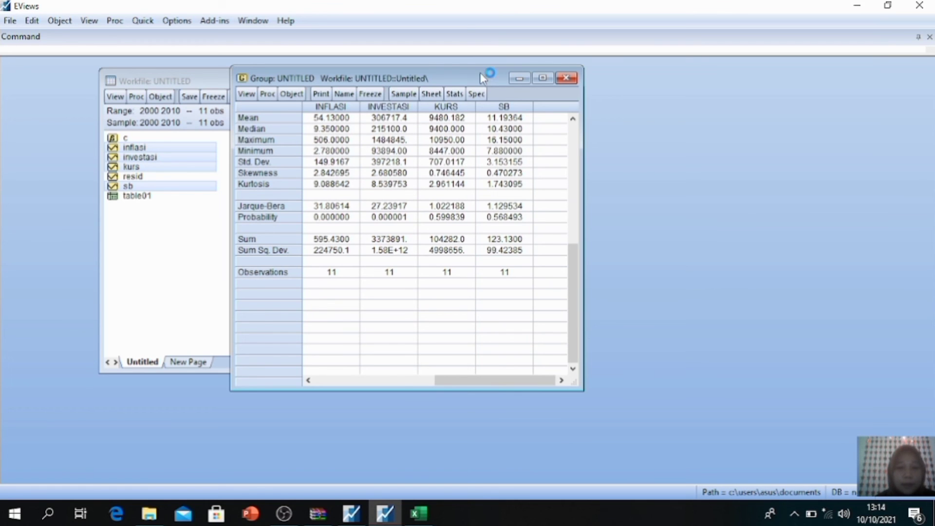
Step: Try to name the group HASIL STATISTIK DESKRIPT
left_click_drag(480, 73, 609, 72)
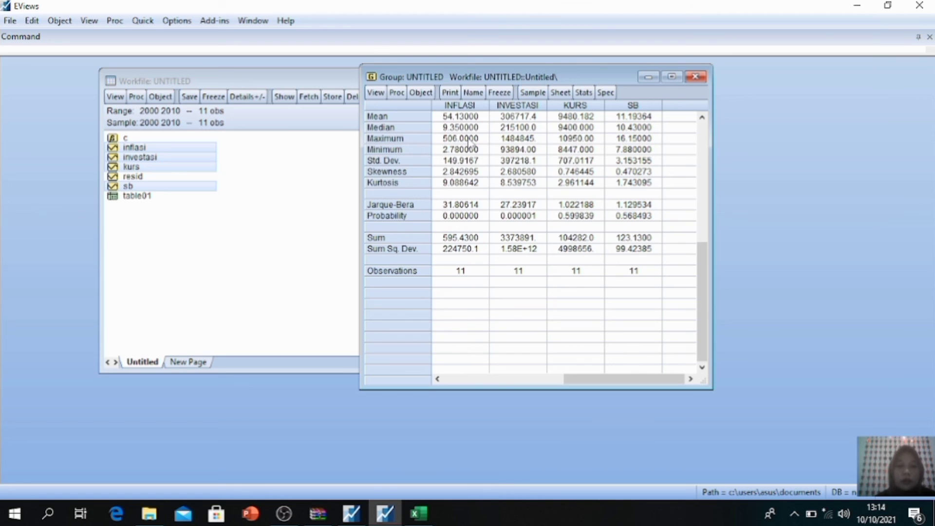
left_click(476, 93)
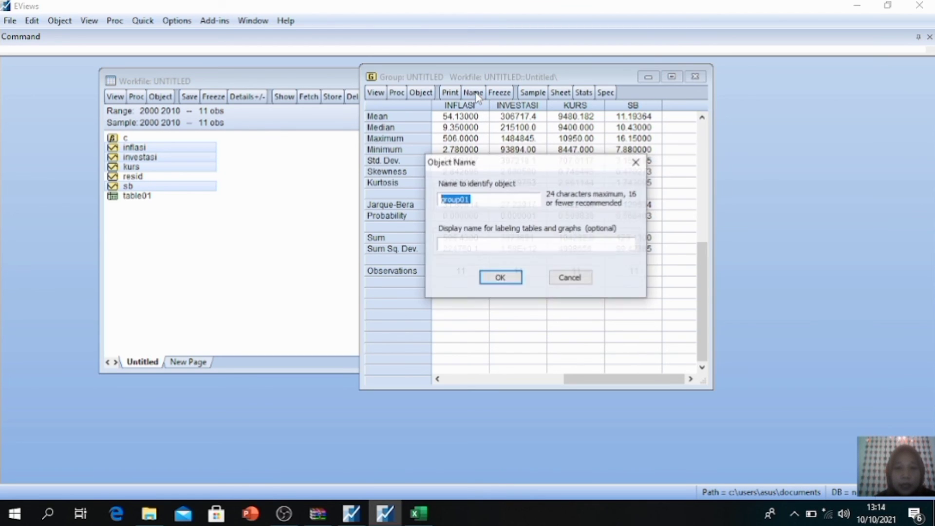
left_click(487, 197)
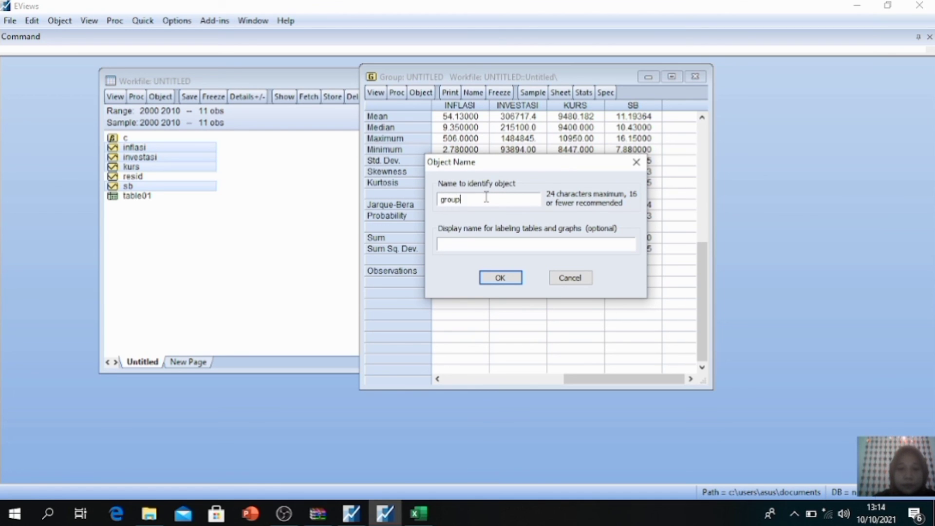
key("BackSpace")
key("BackSpace")
key("BackSpace")
key("BackSpace")
key("BackSpace")
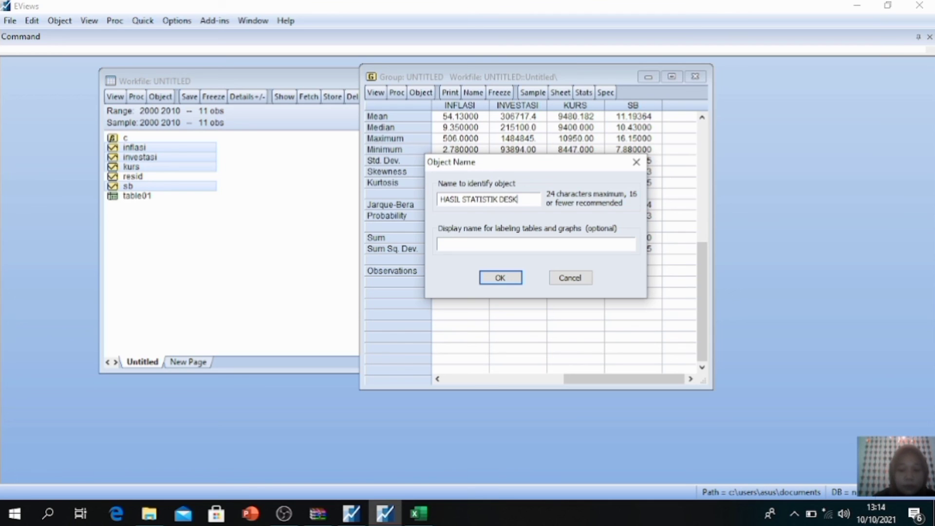
type("IPT")
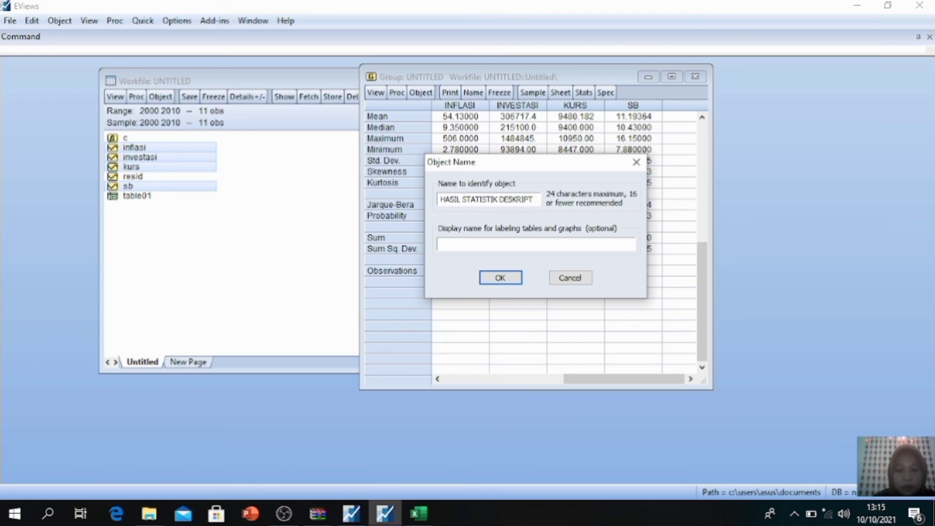
key("BackSpace")
key("BackSpace")
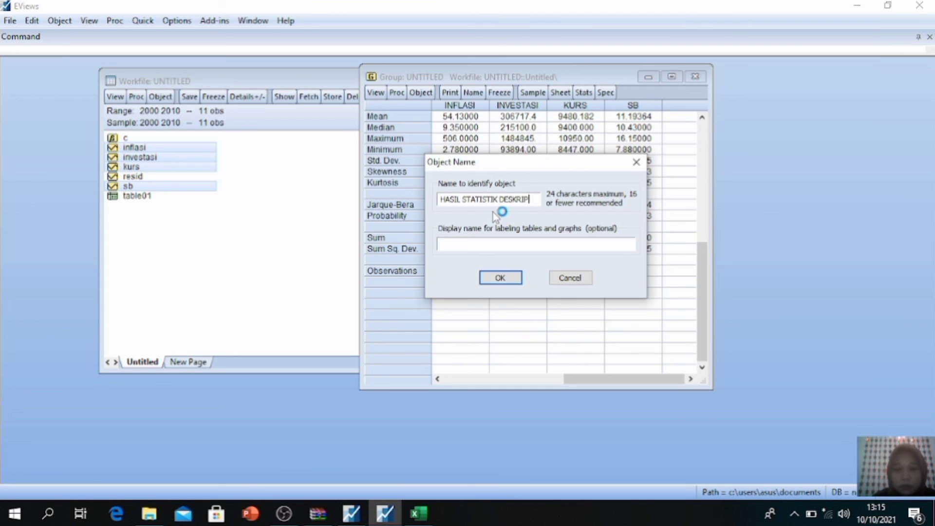
type("PT")
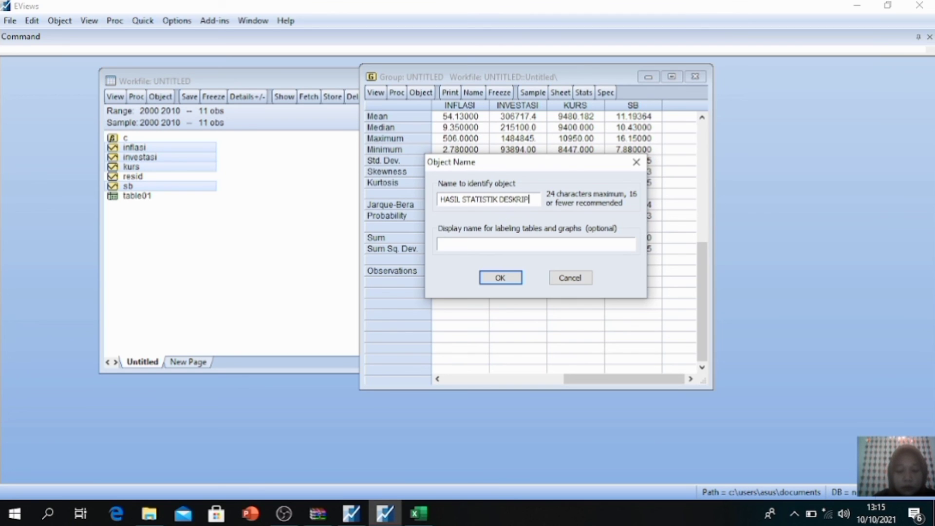
left_click(511, 280)
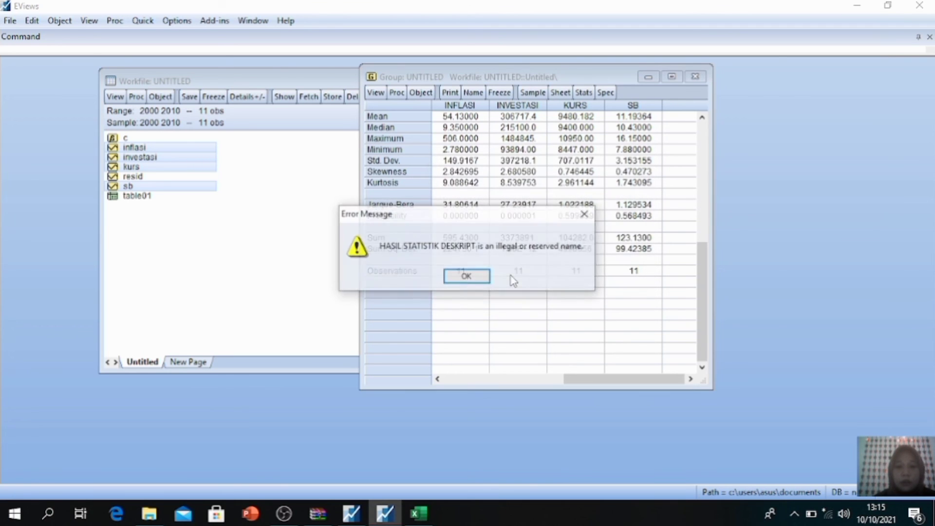
left_click(467, 277)
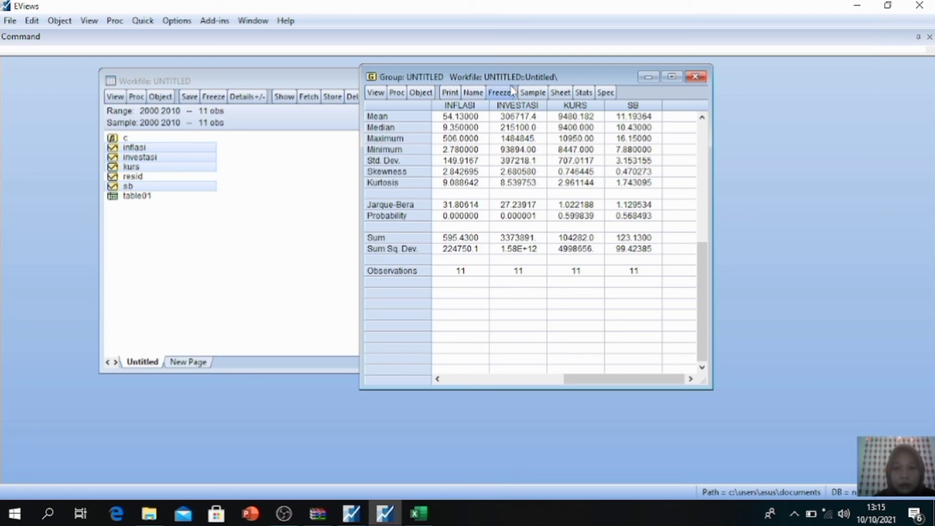
Step: Name the group with the default name group01 and close its window
left_click(475, 93)
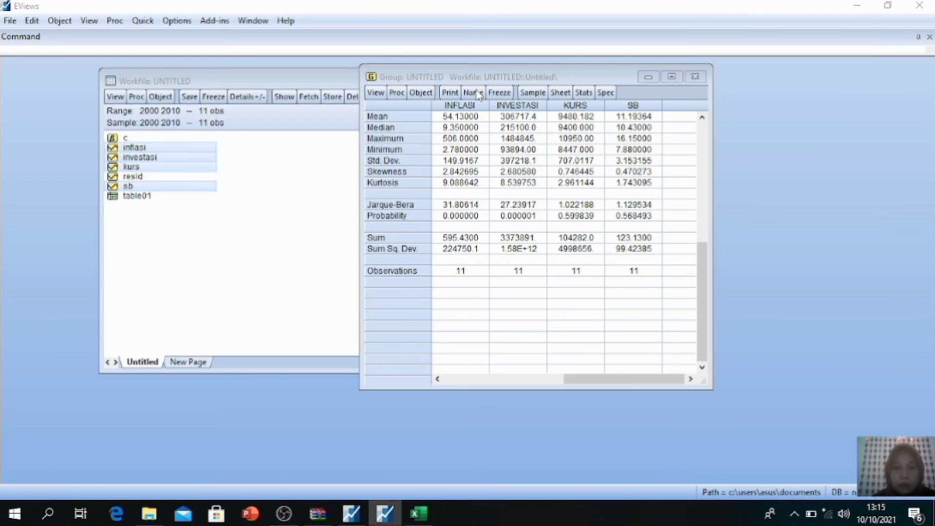
left_click(496, 279)
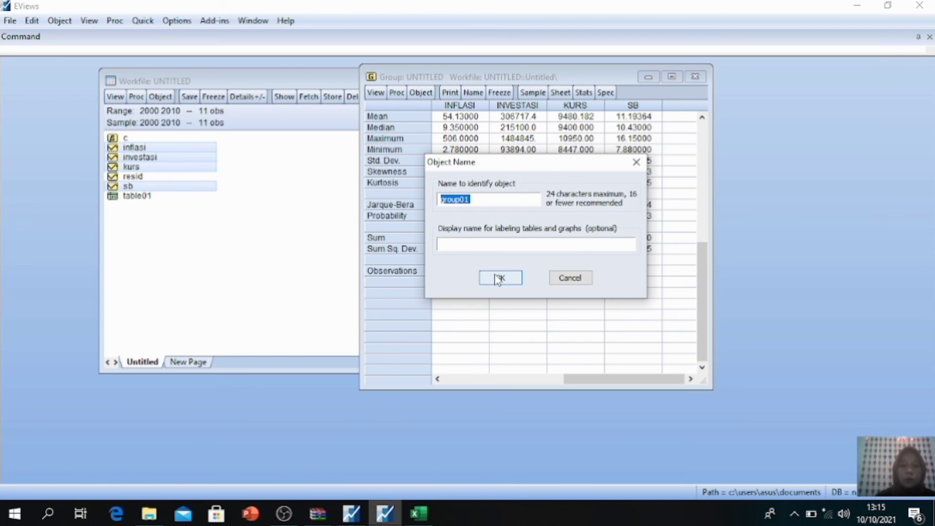
left_click(497, 279)
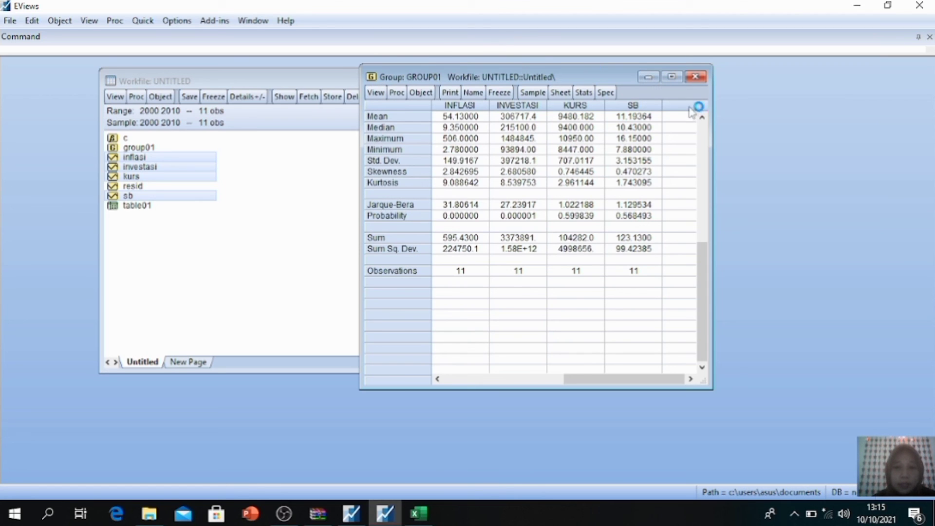
left_click(695, 78)
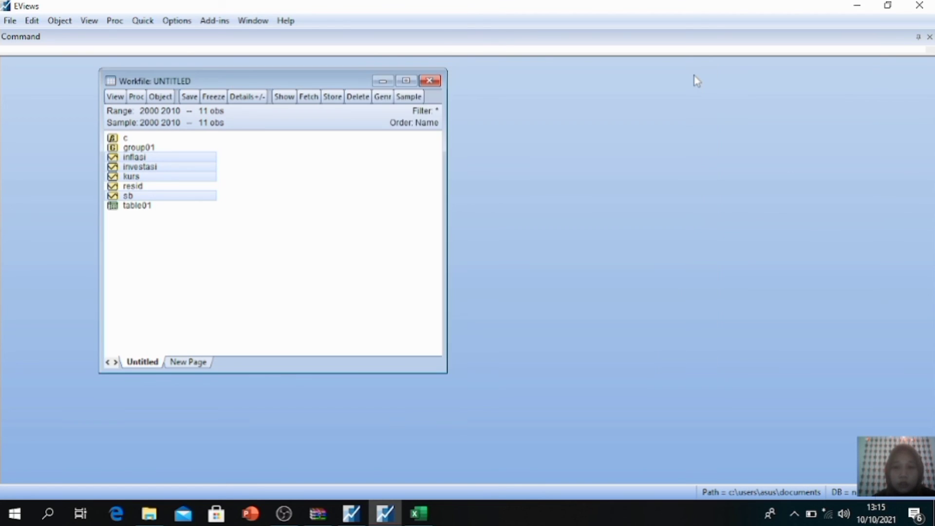
Step: Close the workfile, saving it in Documents as STAISTIK DESKRIPTIF with double precision, and exit EViews
left_click_drag(322, 79, 449, 59)
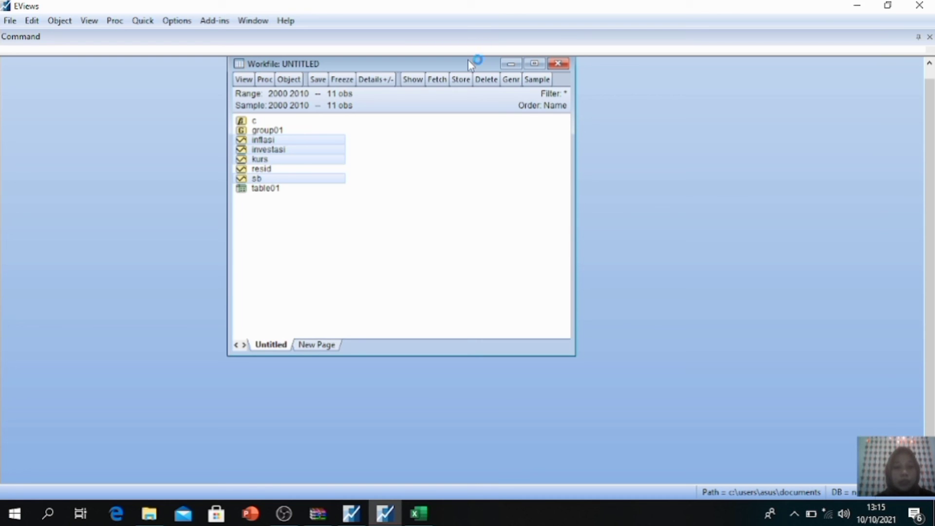
left_click(428, 181)
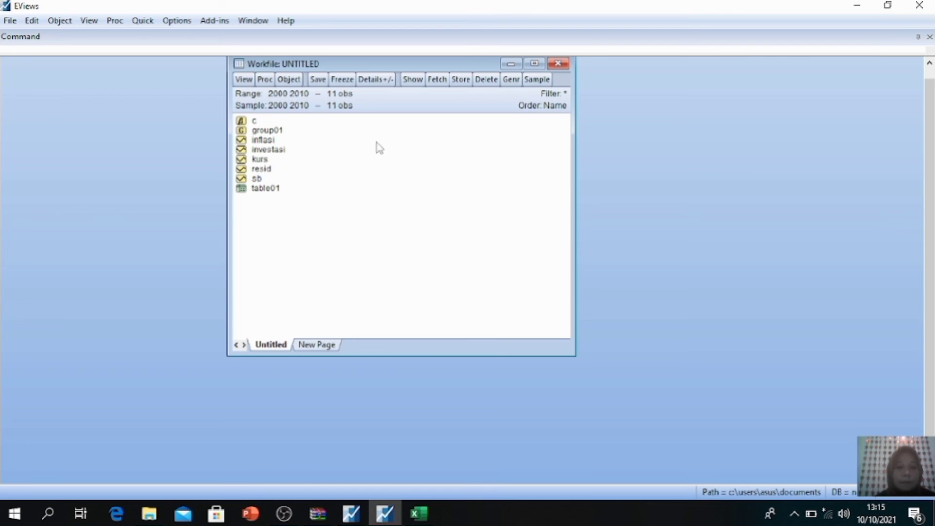
left_click(557, 67)
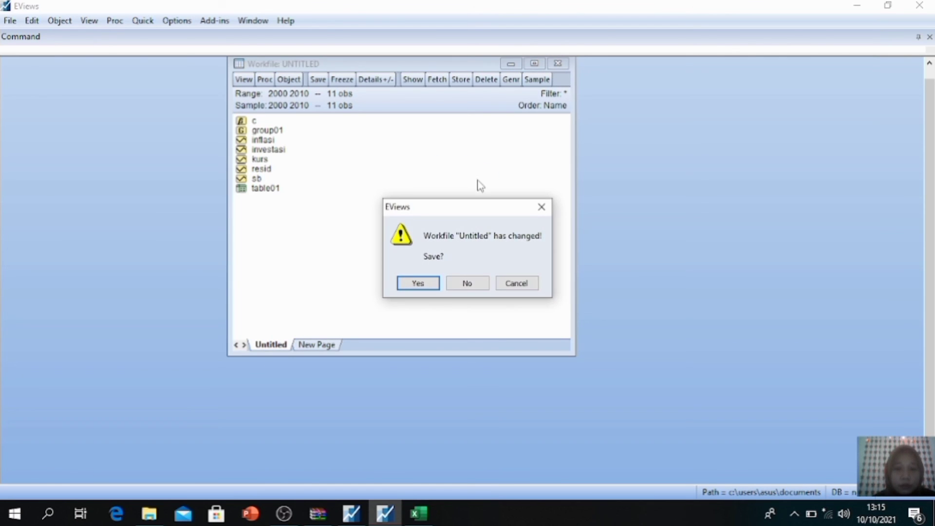
left_click(427, 285)
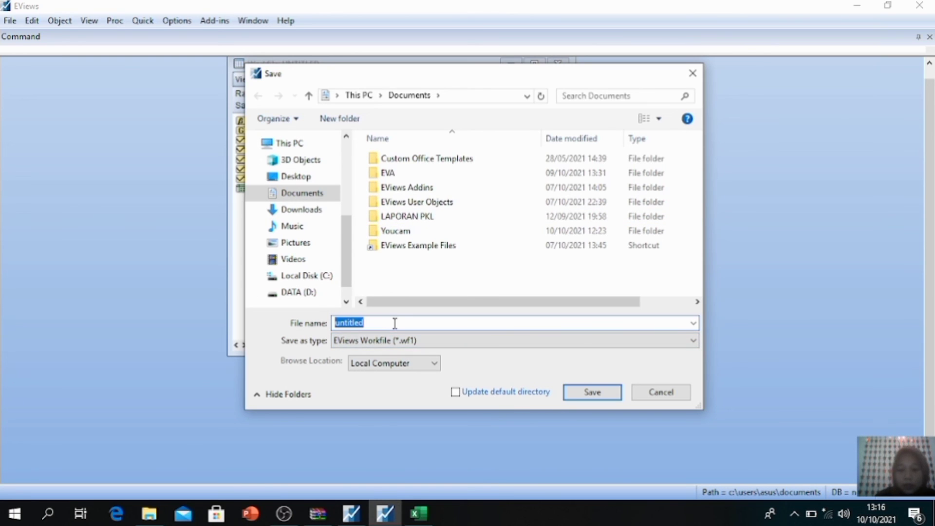
key("BackSpace")
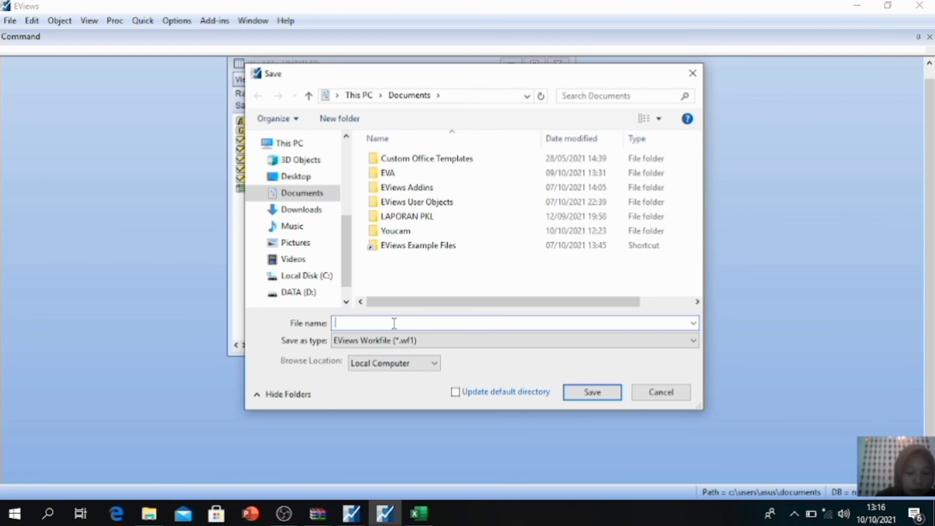
type("SR")
key("BackSpace")
type("TAISTIK DESKRIPTIF")
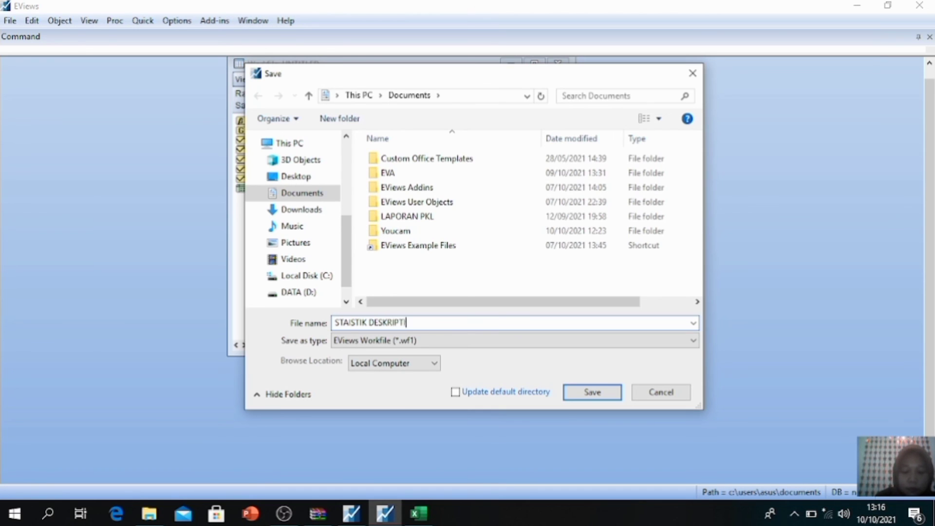
left_click(608, 392)
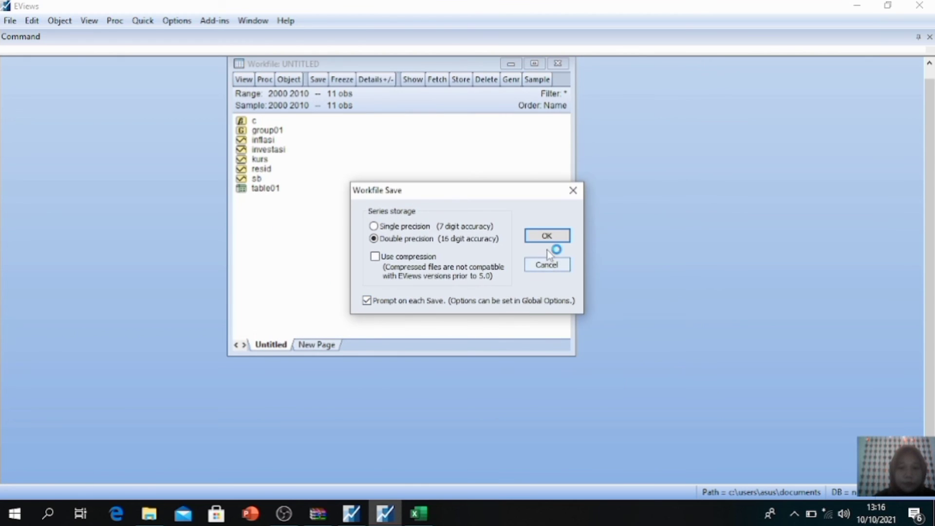
left_click(547, 237)
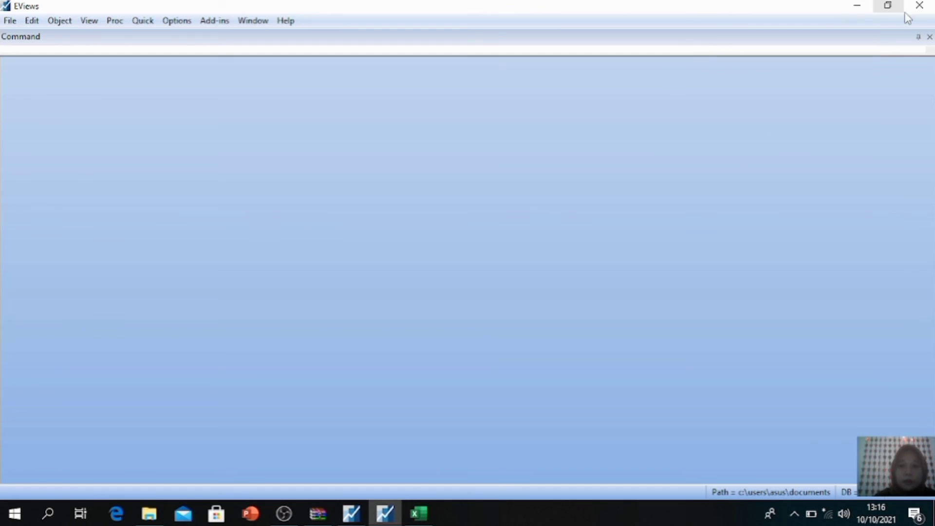
left_click(919, 6)
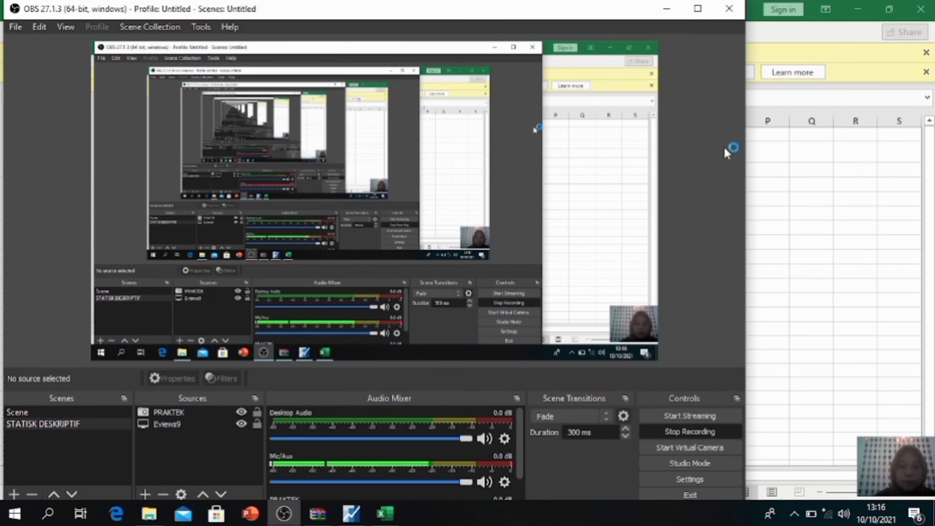